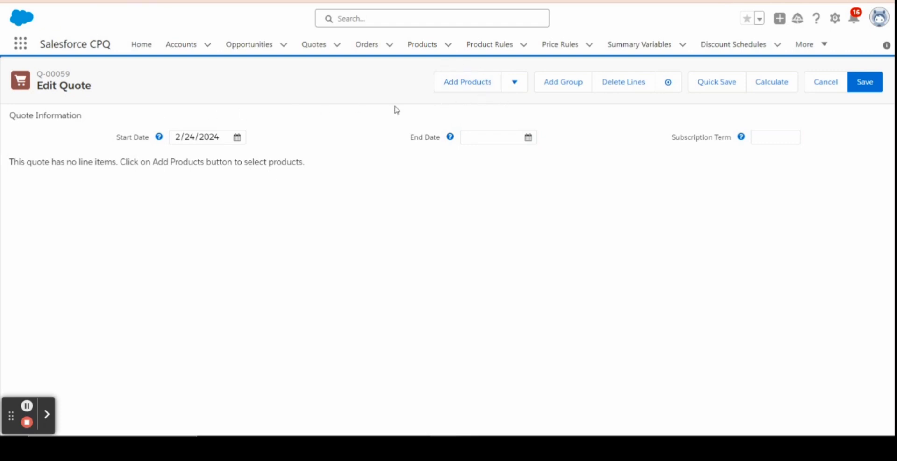
Start adding products to the quote and search the product list for "Rice Balls" using the suggested match
{"action": "left_click", "coordinate": [462, 89]}
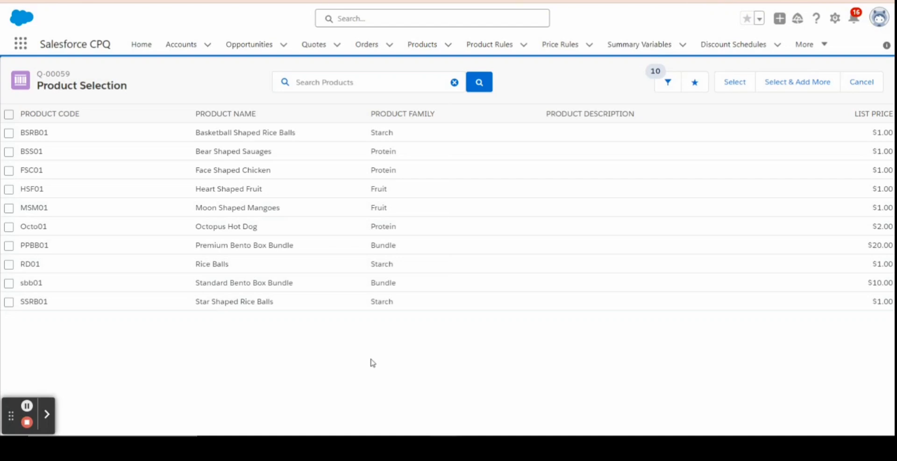
{"action": "left_click", "coordinate": [317, 84]}
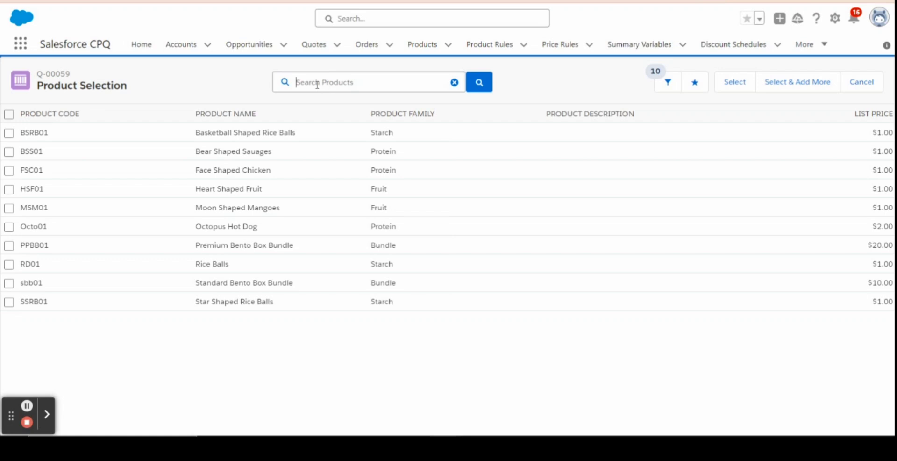
{"action": "type", "text": "rice balll"}
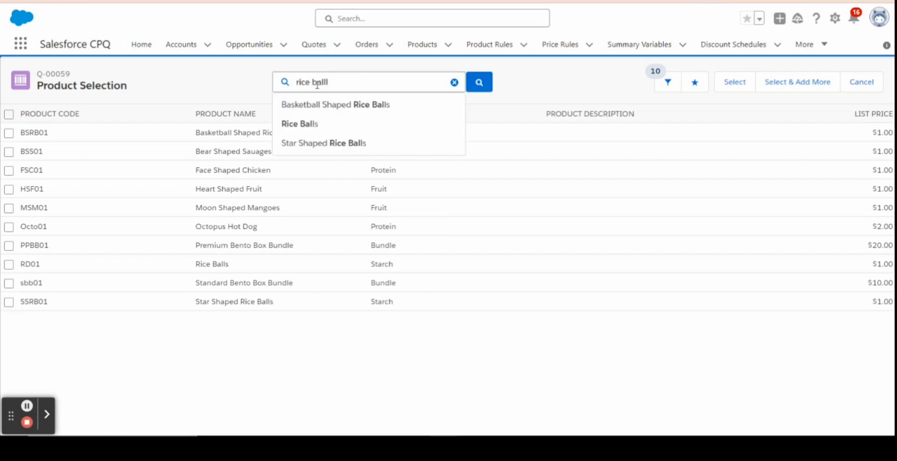
{"action": "key", "text": "BackSpace"}
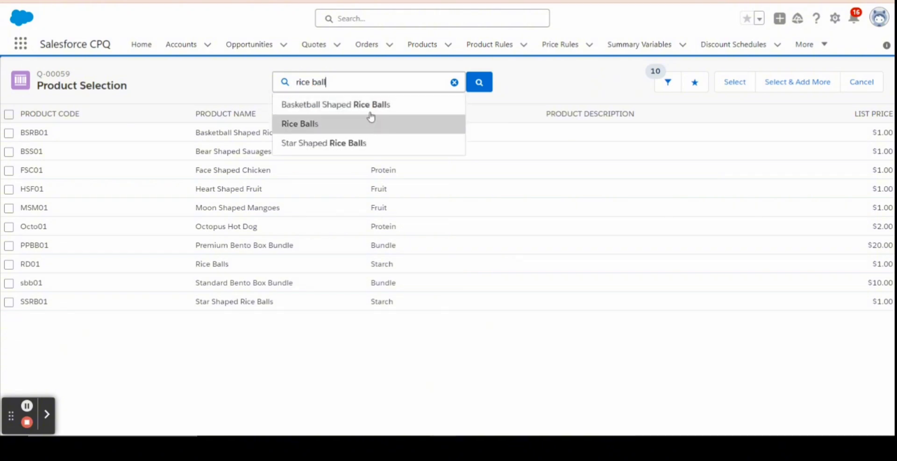
{"action": "left_click", "coordinate": [298, 127]}
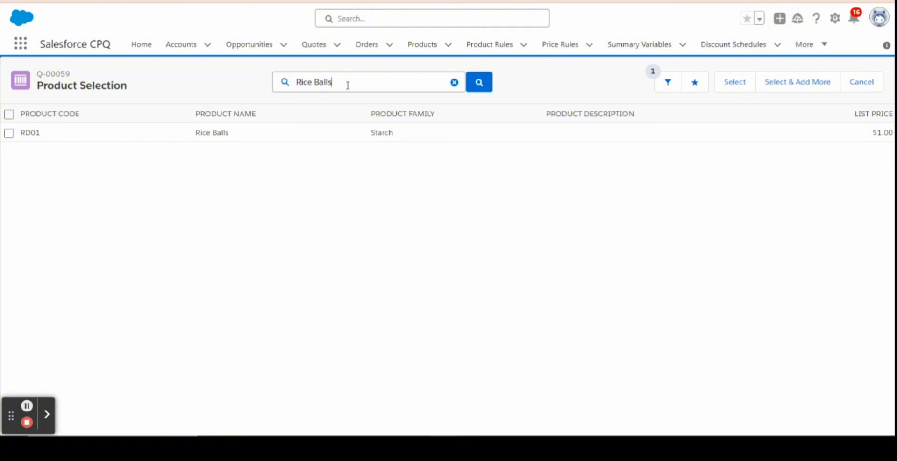
Clear the product search text and apply the product filter with empty criteria to list all products
{"action": "left_click", "coordinate": [669, 83]}
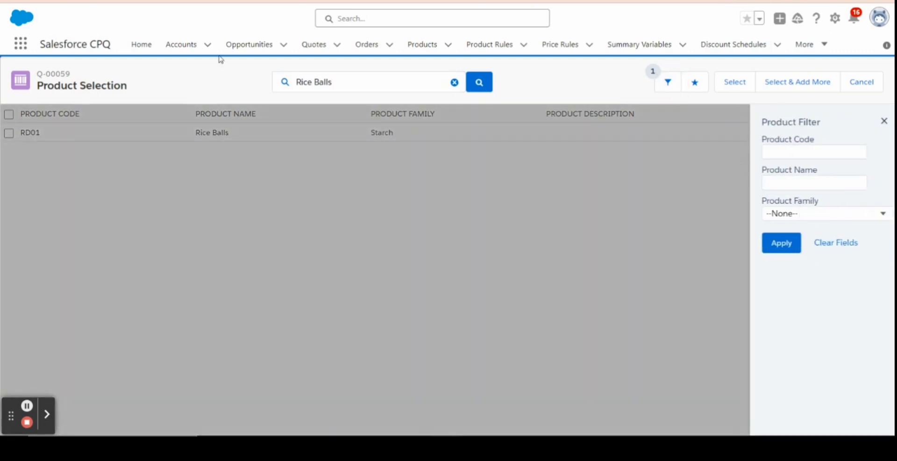
{"action": "left_click_drag", "start_coordinate": [349, 86], "coordinate": [255, 88]}
{"action": "key", "text": "BackSpace"}
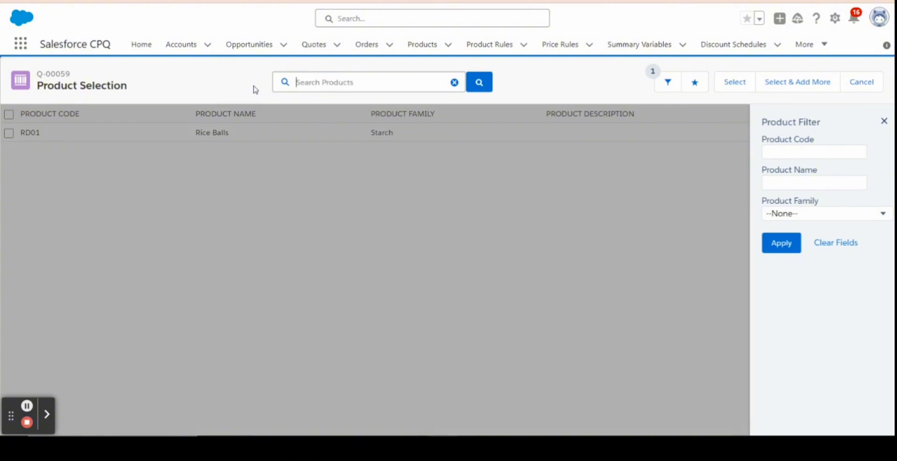
{"action": "left_click", "coordinate": [781, 245]}
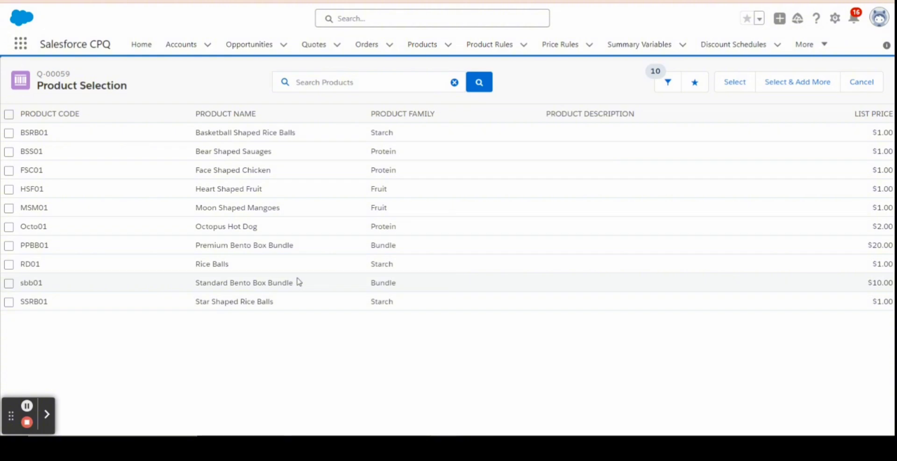
{"action": "left_click_drag", "start_coordinate": [294, 283], "coordinate": [251, 284]}
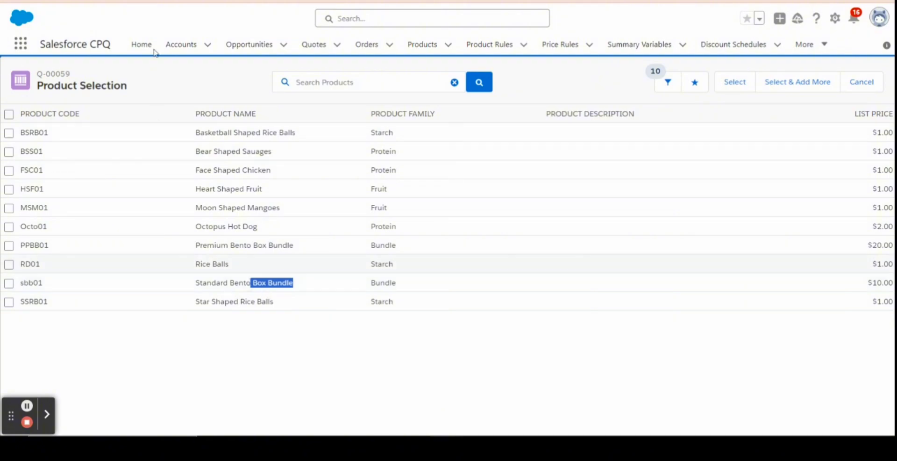
Duplicate the quote's browser tab, open Search Filters there and start a new search filter record
{"action": "right_click", "coordinate": [223, 1]}
{"action": "left_click", "coordinate": [258, 65]}
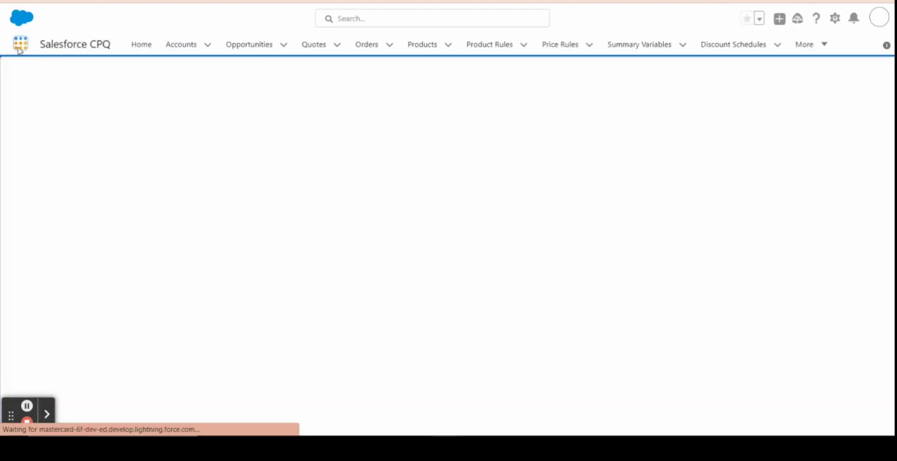
{"action": "left_click", "coordinate": [20, 44]}
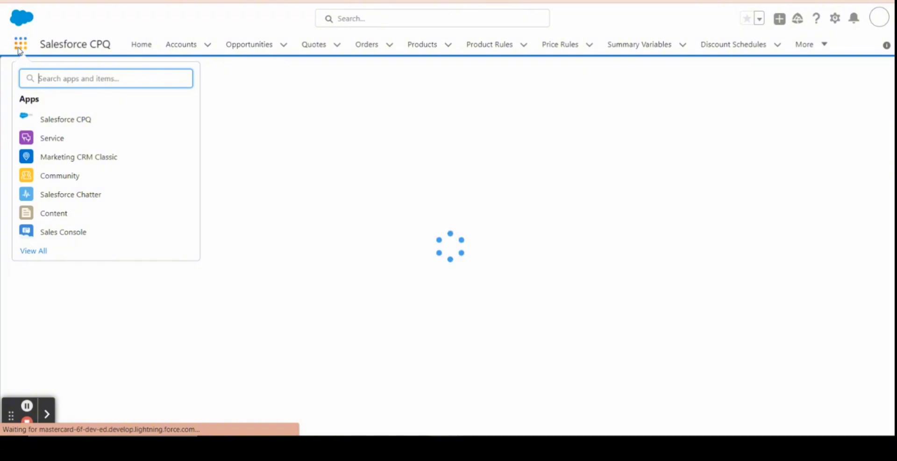
{"action": "type", "text": "search"}
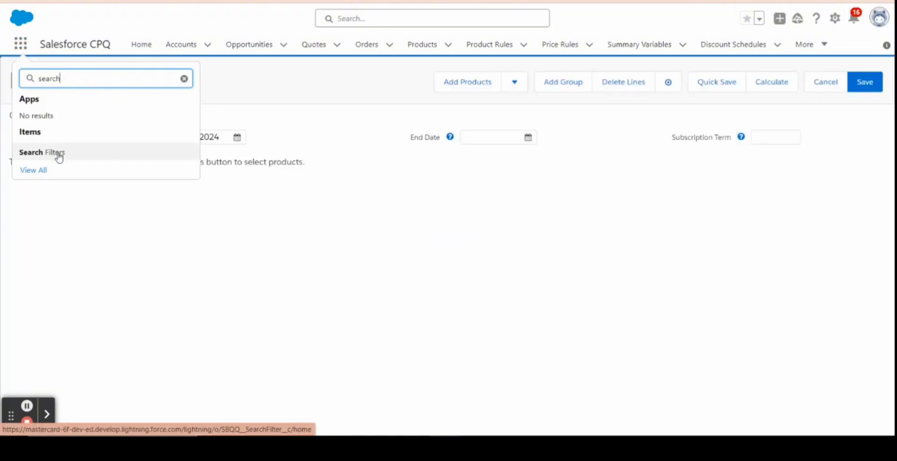
{"action": "left_click", "coordinate": [57, 152]}
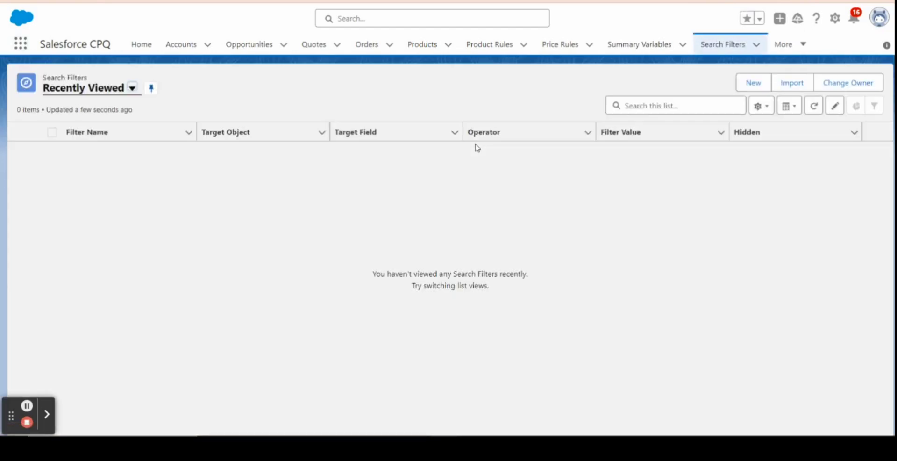
{"action": "left_click", "coordinate": [748, 86]}
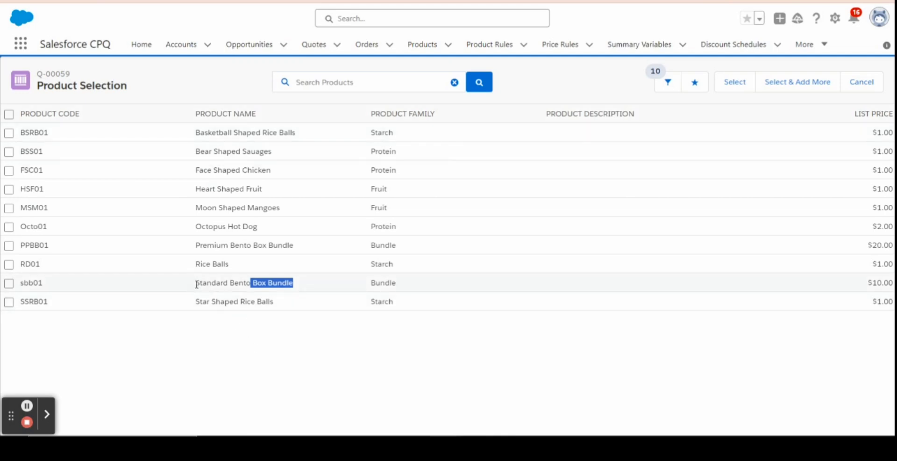
Return to the quote's product selection and copy the product name "Standard Bento Box Bundle"
{"action": "left_click_drag", "start_coordinate": [197, 284], "coordinate": [322, 285]}
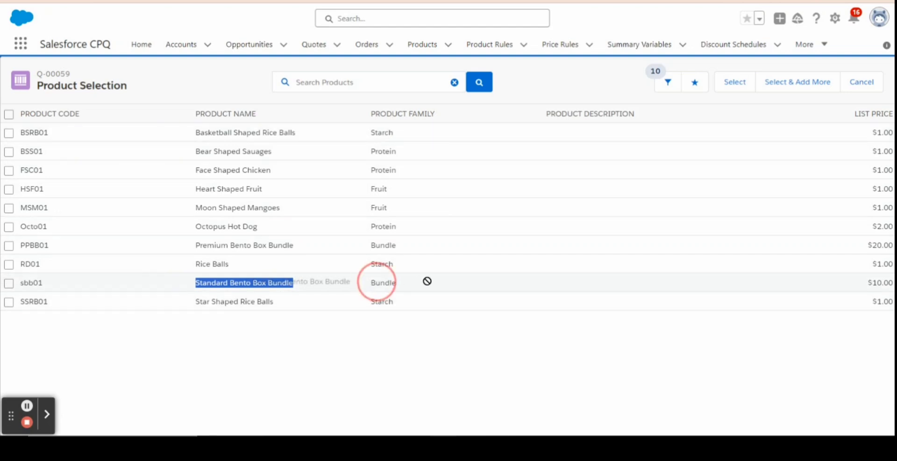
{"action": "left_click_drag", "start_coordinate": [411, 287], "coordinate": [354, 287]}
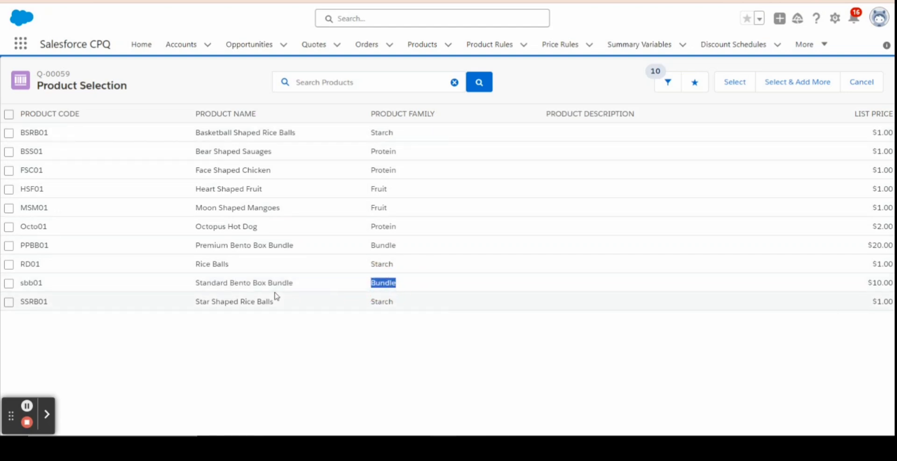
{"action": "left_click_drag", "start_coordinate": [197, 284], "coordinate": [293, 285]}
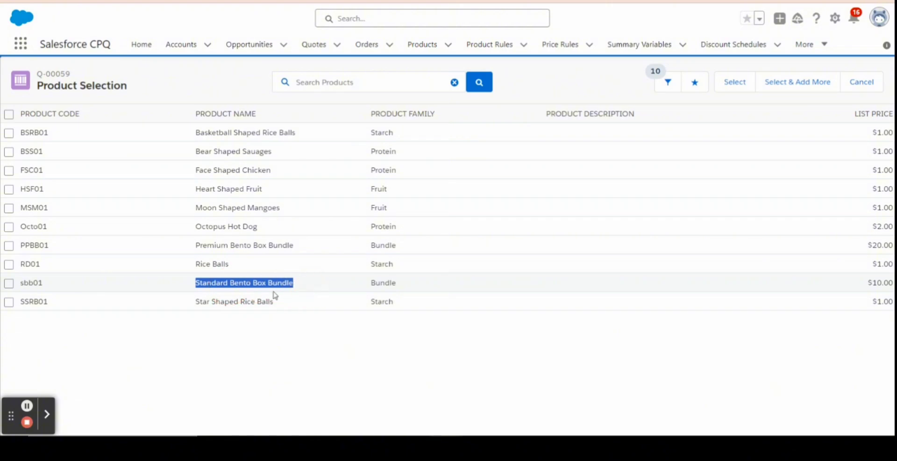
{"action": "right_click", "coordinate": [276, 283]}
{"action": "left_click", "coordinate": [319, 166]}
Duplicate the quote's browser tab, search globally for "Standard Bento Box Bundle" and open its product record
{"action": "right_click", "coordinate": [221, 1]}
{"action": "left_click", "coordinate": [263, 72]}
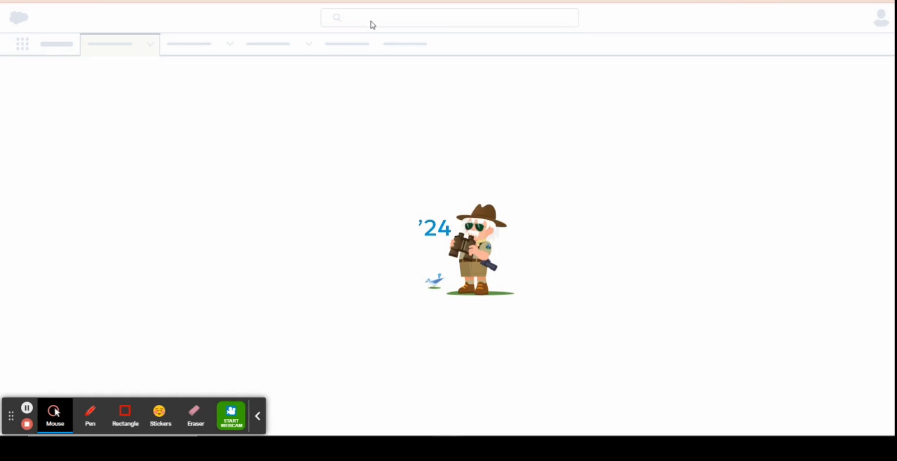
{"action": "left_click", "coordinate": [258, 416]}
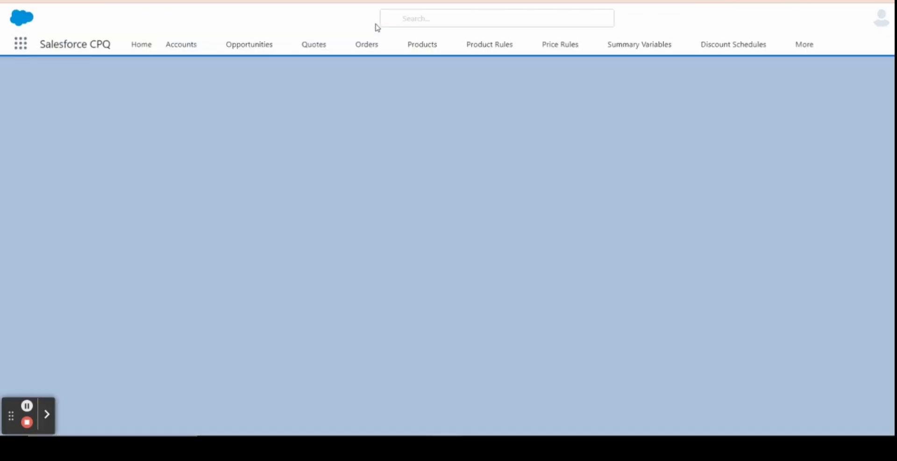
{"action": "left_click", "coordinate": [375, 19]}
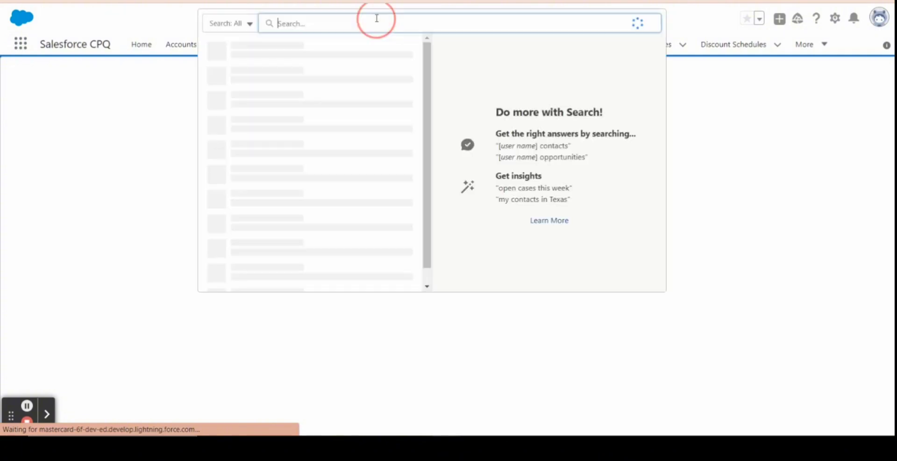
{"action": "right_click", "coordinate": [377, 21]}
{"action": "left_click", "coordinate": [419, 136]}
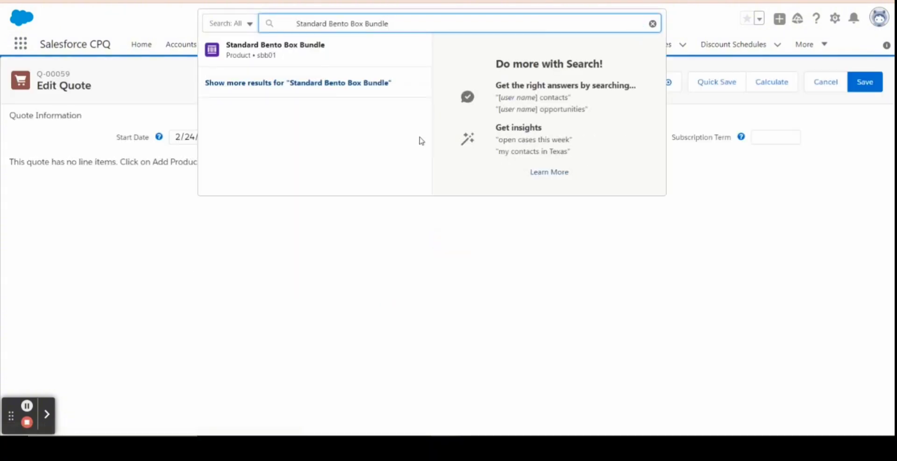
{"action": "left_click", "coordinate": [364, 54]}
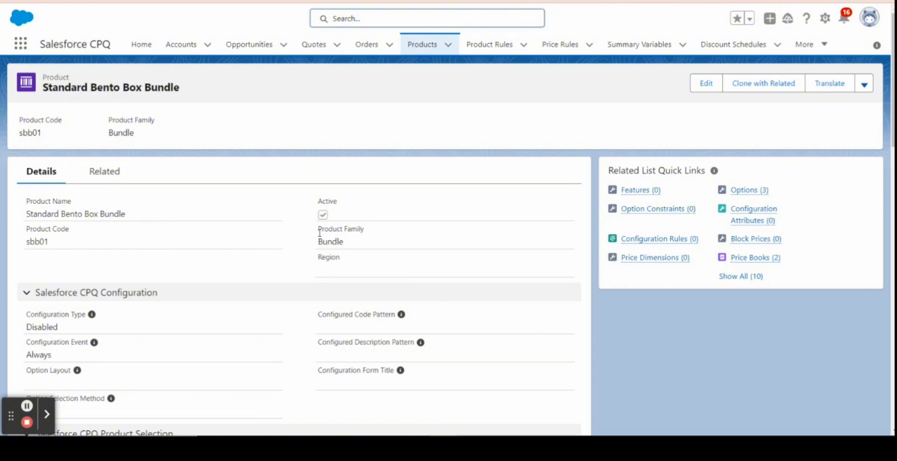
Examine the available Product Family values in the bundle's edit form and close it without saving
{"action": "left_click_drag", "start_coordinate": [319, 233], "coordinate": [370, 230]}
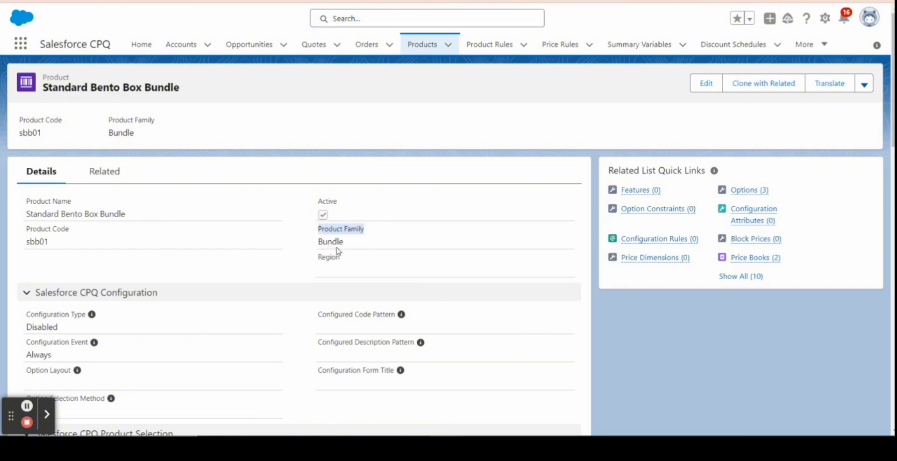
{"action": "left_click", "coordinate": [706, 83]}
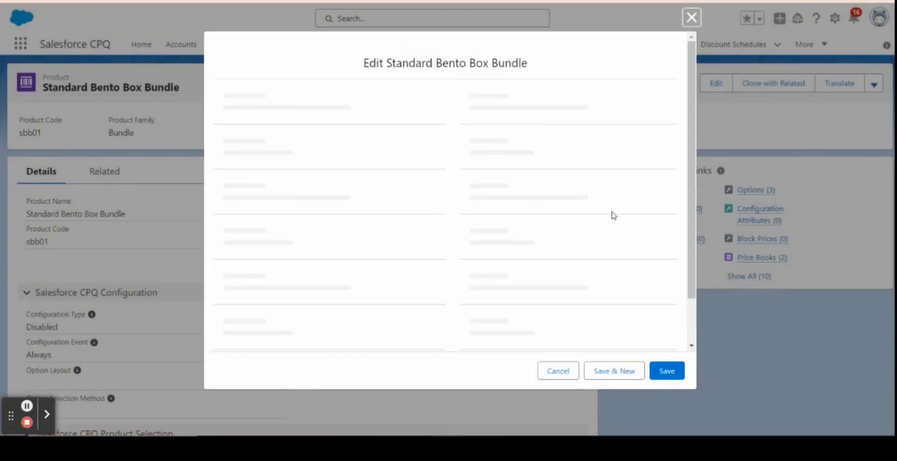
{"action": "left_click", "coordinate": [641, 144]}
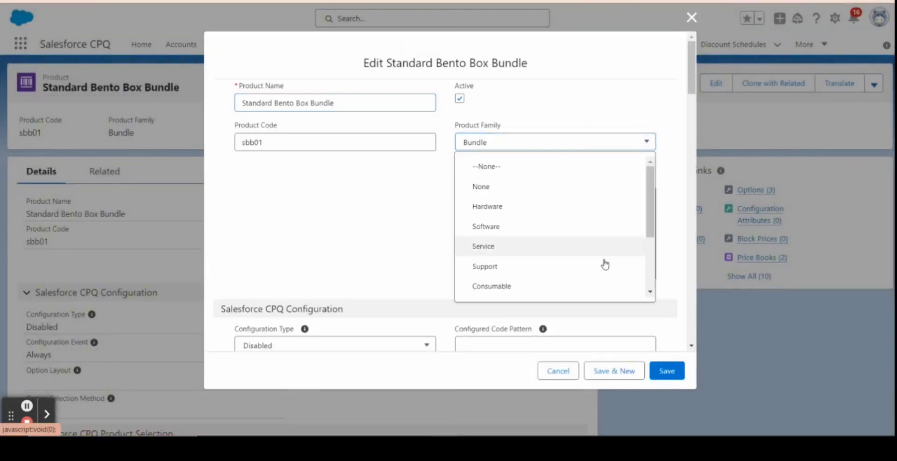
{"action": "scroll", "coordinate": [605, 265], "scroll_direction": "down", "scroll_amount": 3}
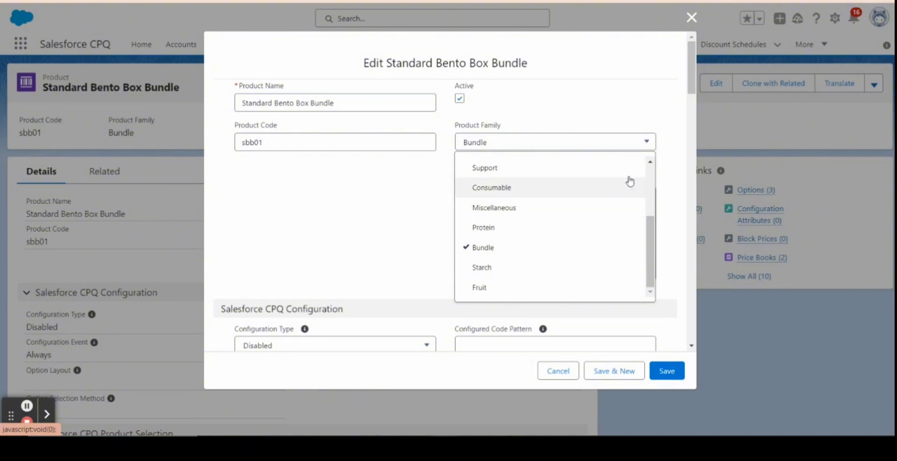
{"action": "left_click", "coordinate": [662, 112]}
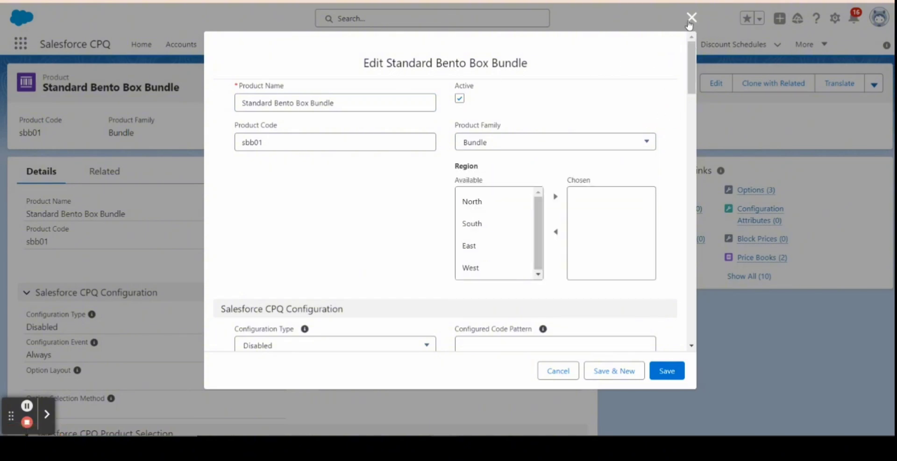
{"action": "left_click", "coordinate": [690, 20]}
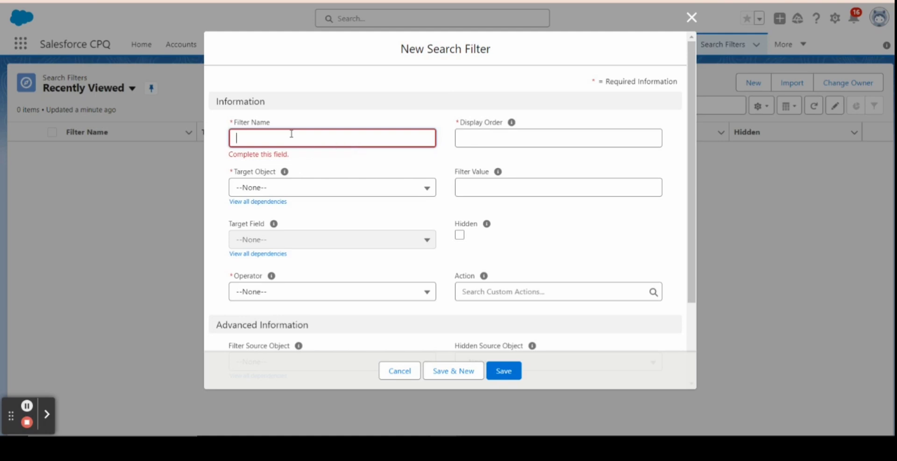
Name the new search filter "Product Family" with corrected spelling and set its display order to 1
{"action": "type", "text": "Product Family"}
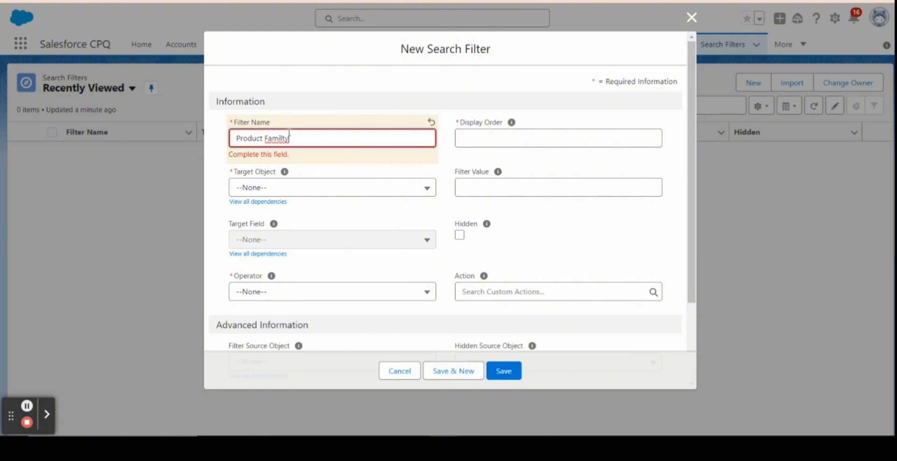
{"action": "right_click", "coordinate": [284, 140]}
{"action": "left_click", "coordinate": [333, 169]}
{"action": "left_click", "coordinate": [506, 143]}
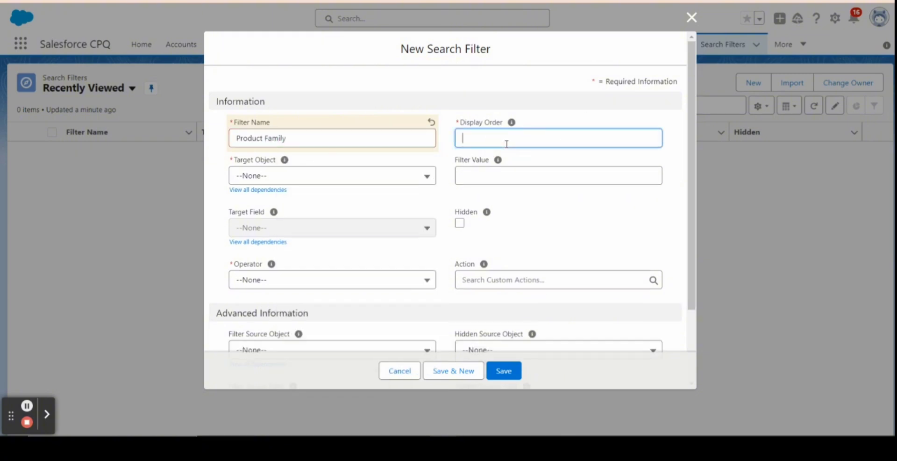
{"action": "type", "text": "1"}
Set the search filter's target object to Product, target field to Product Family and operator to equals
{"action": "left_click", "coordinate": [350, 173]}
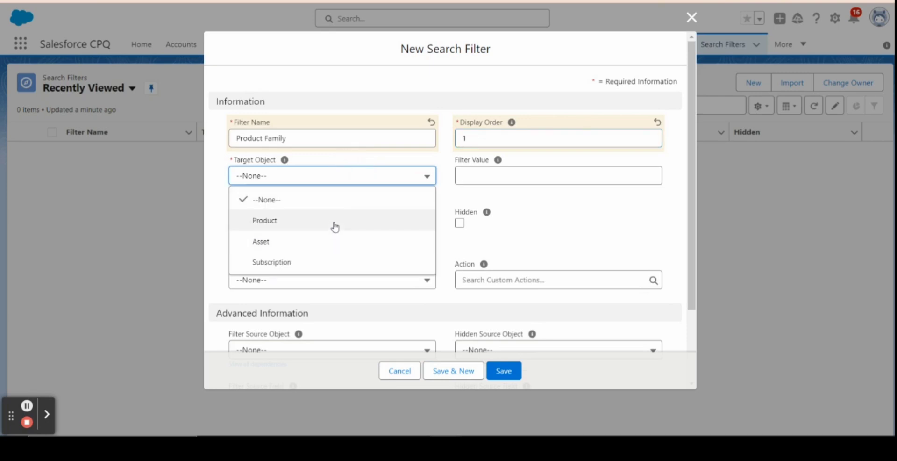
{"action": "left_click", "coordinate": [335, 223]}
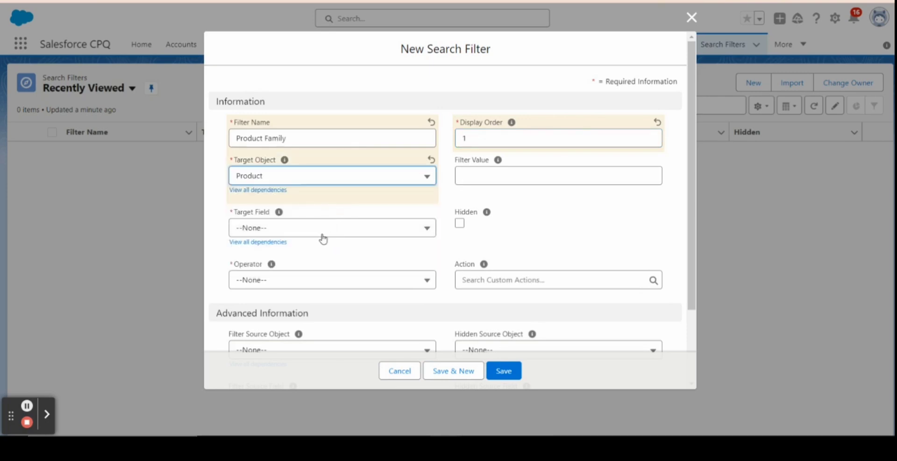
{"action": "left_click", "coordinate": [323, 232]}
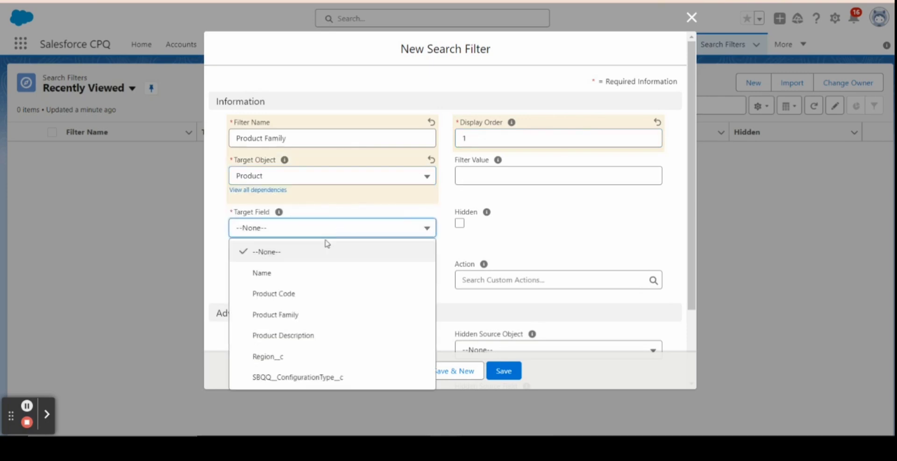
{"action": "left_click", "coordinate": [348, 321]}
{"action": "left_click", "coordinate": [290, 286]}
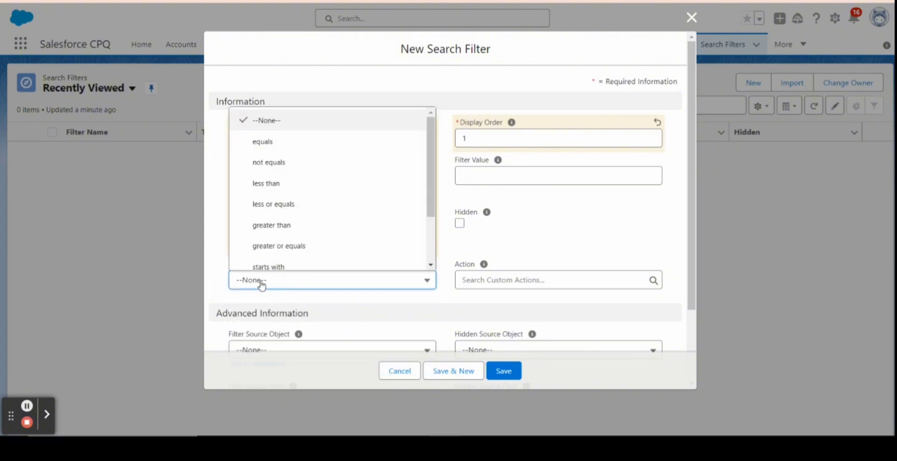
{"action": "left_click", "coordinate": [269, 141]}
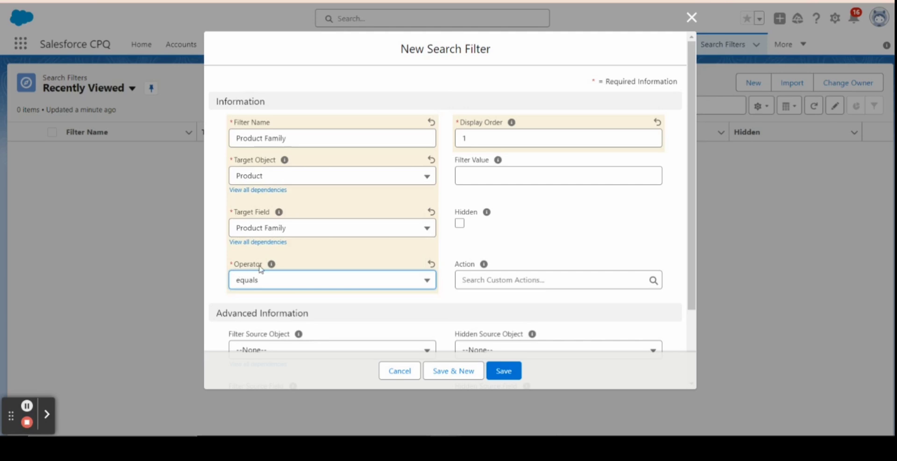
Set the search filter's filter value to Bundle, matching the bundle product's Product Family, and save the filter
{"action": "left_click", "coordinate": [482, 177]}
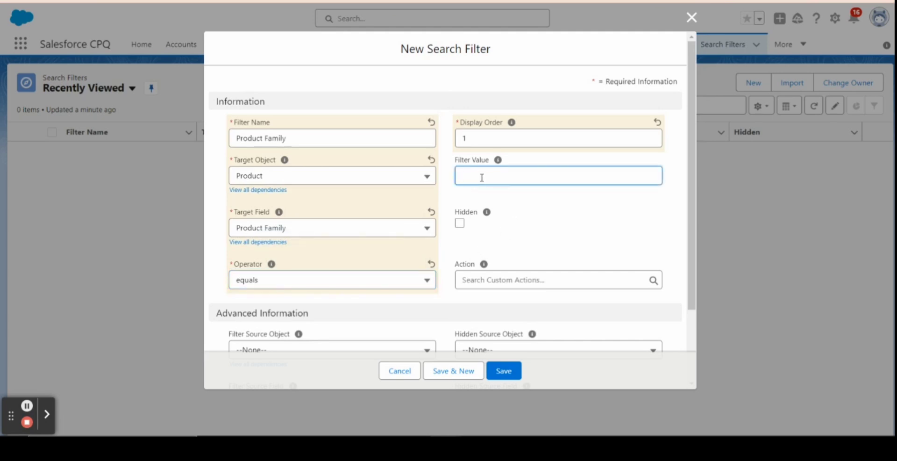
{"action": "type", "text": "Bundle"}
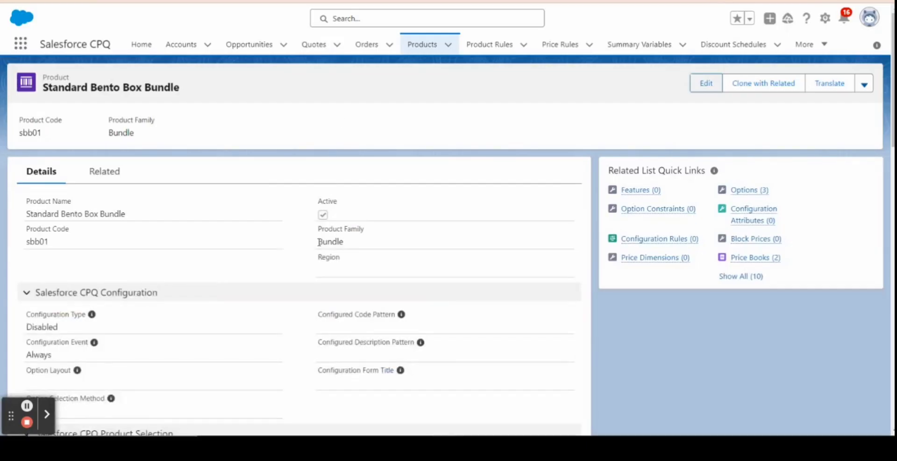
{"action": "left_click_drag", "start_coordinate": [320, 242], "coordinate": [390, 244]}
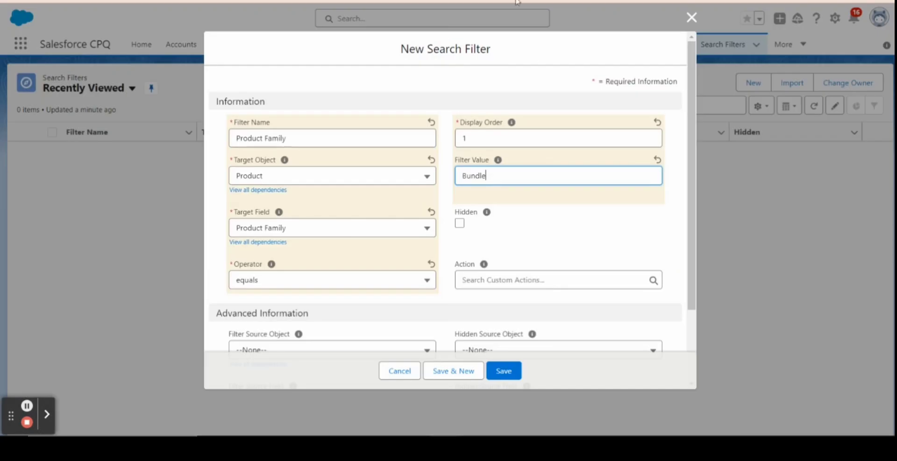
{"action": "left_click", "coordinate": [672, 207]}
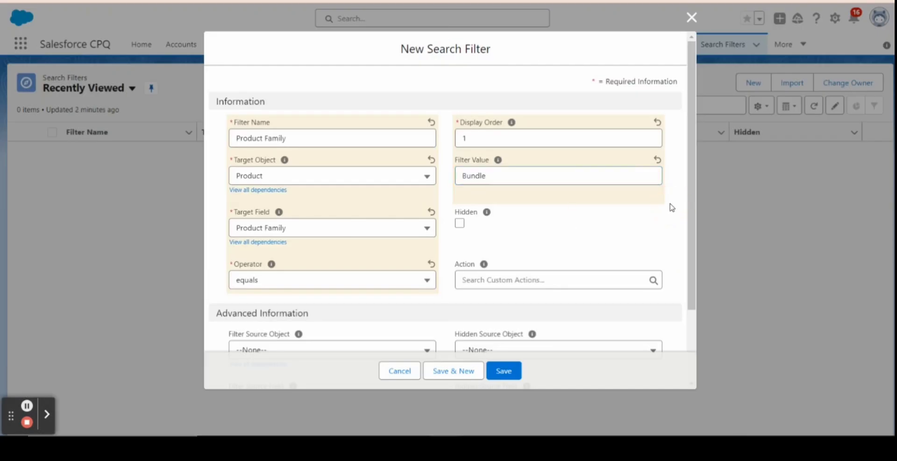
{"action": "scroll", "coordinate": [672, 206], "scroll_direction": "down", "scroll_amount": 1}
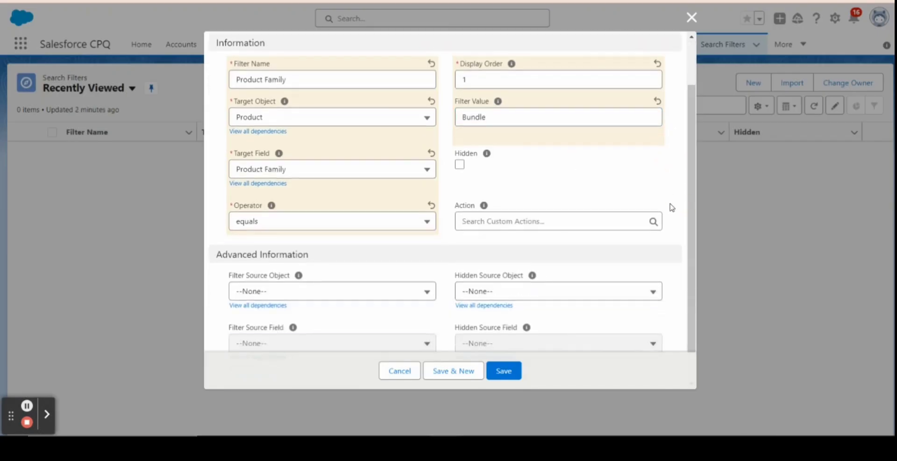
{"action": "left_click", "coordinate": [504, 370]}
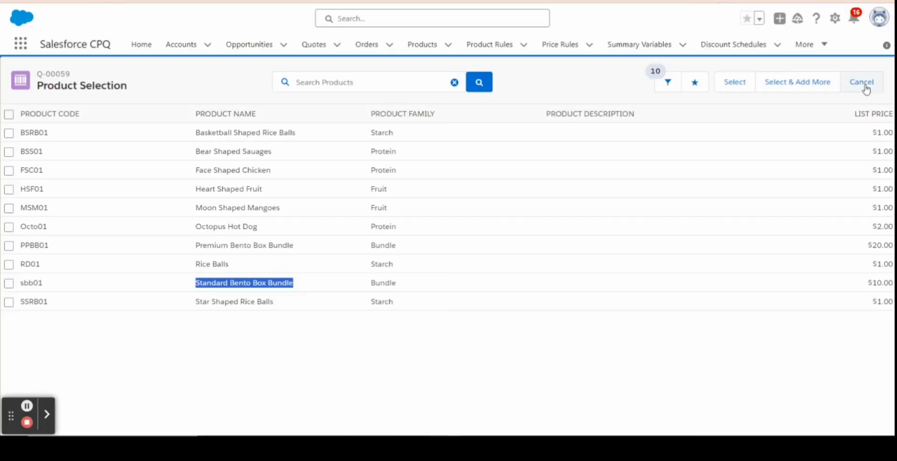
Leave product selection, delete the Basketball Shaped Rice Balls, Bear Shaped Sauages and Face Shaped Chicken lines, and save the quote
{"action": "left_click", "coordinate": [862, 83]}
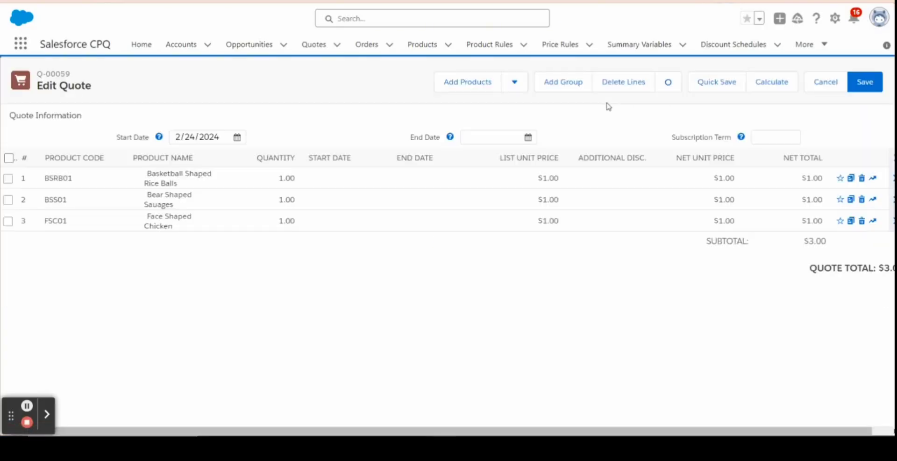
{"action": "left_click", "coordinate": [861, 178]}
{"action": "left_click", "coordinate": [862, 178]}
{"action": "left_click", "coordinate": [862, 178]}
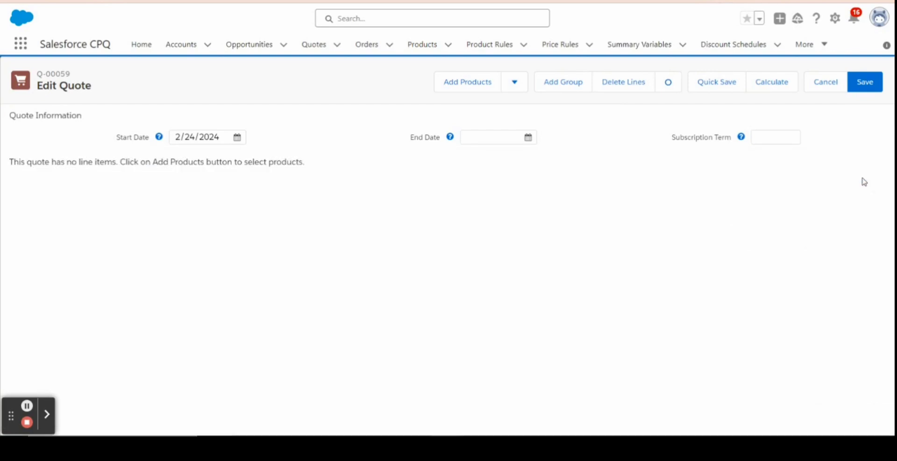
{"action": "left_click", "coordinate": [864, 83]}
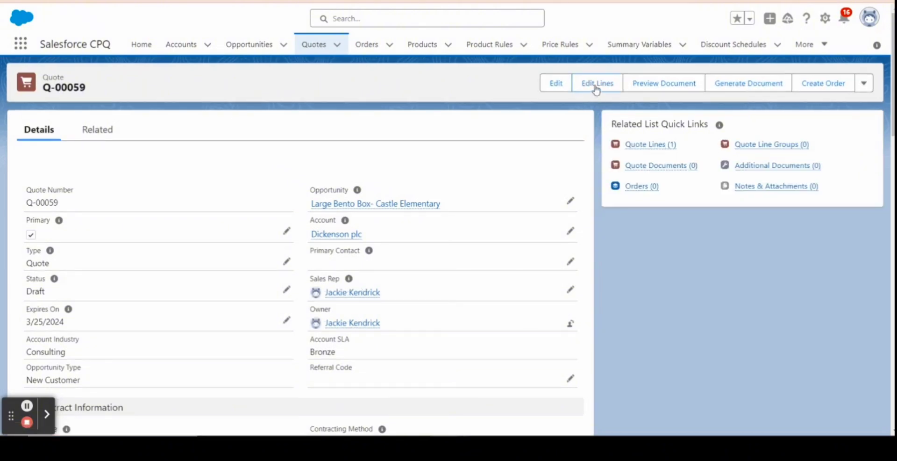
Check the preset product list in the quote's product selection and return to the quote without adding anything
{"action": "left_click", "coordinate": [596, 87]}
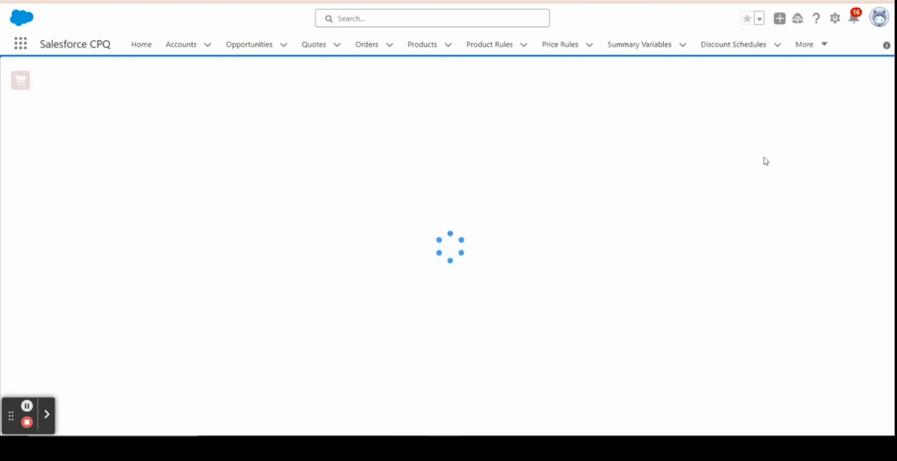
{"action": "left_click", "coordinate": [453, 80]}
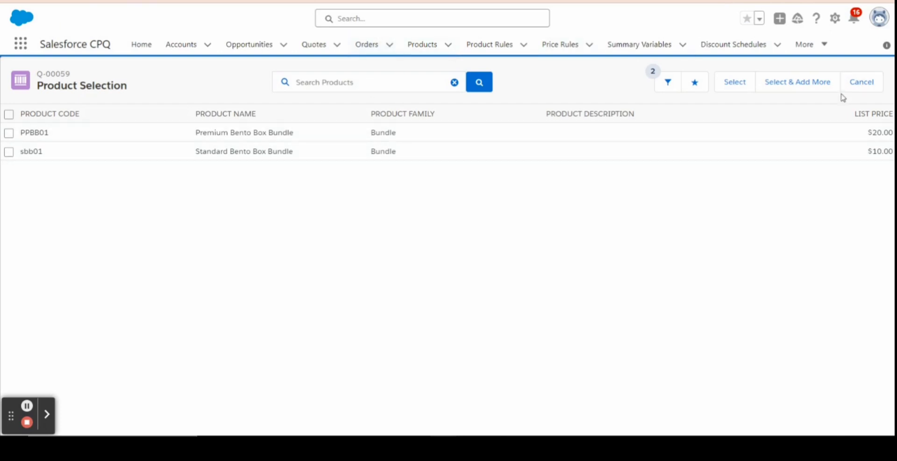
{"action": "left_click", "coordinate": [861, 85]}
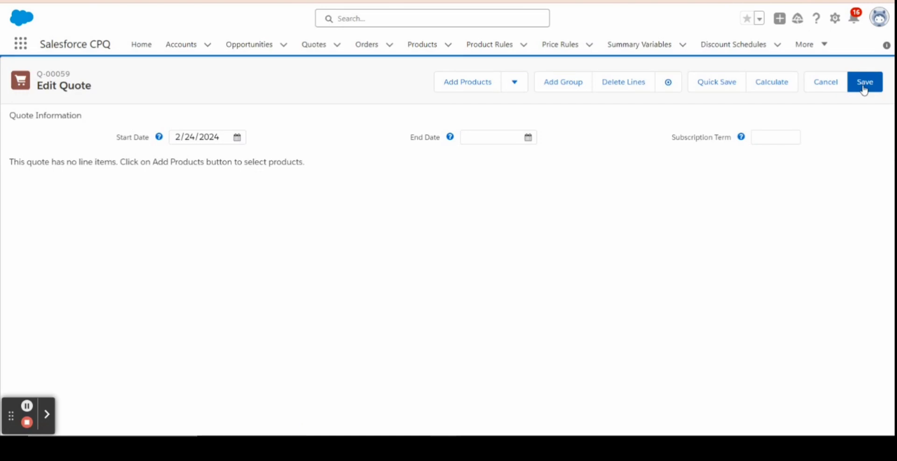
{"action": "left_click", "coordinate": [827, 83]}
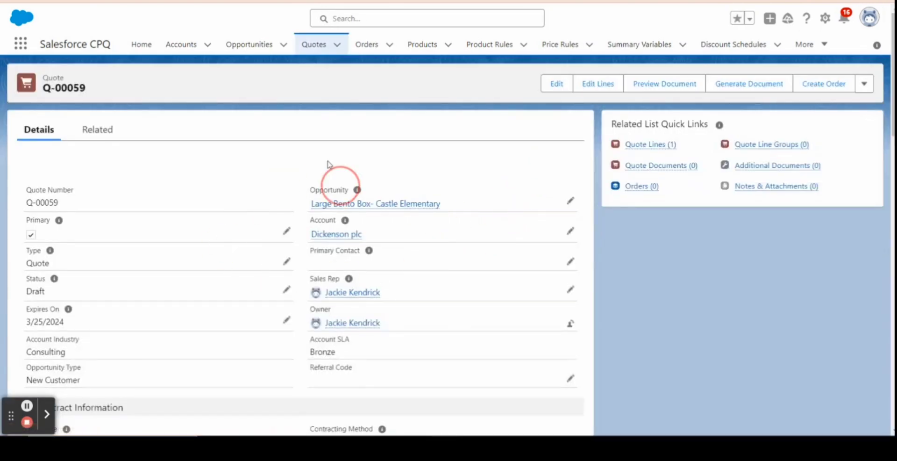
Reopen product selection for the quote and apply the Product Family filter with --None-- to list all products
{"action": "left_click", "coordinate": [600, 83]}
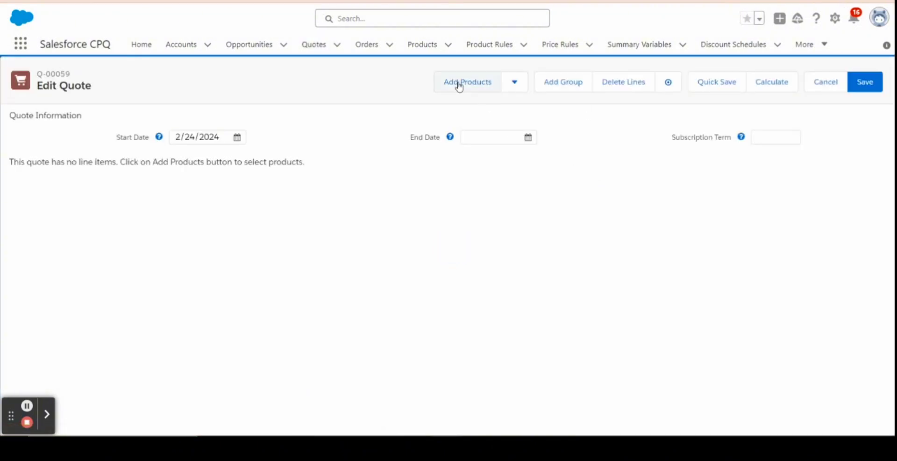
{"action": "left_click", "coordinate": [457, 83]}
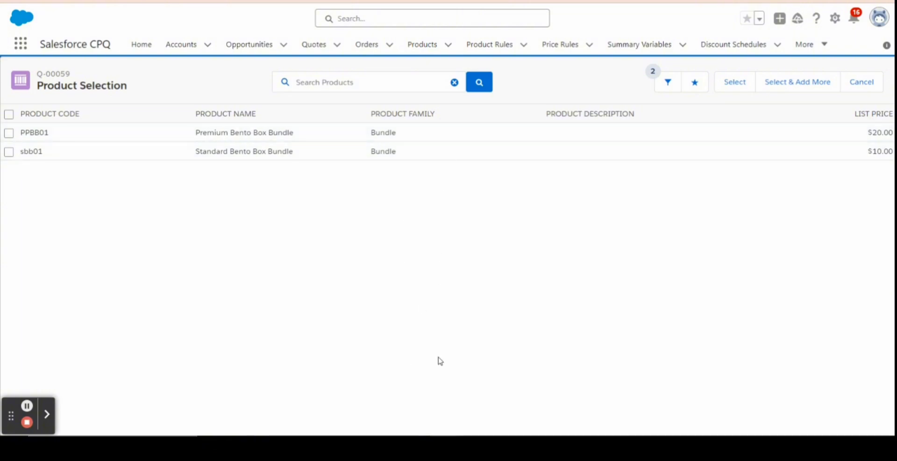
{"action": "left_click", "coordinate": [668, 84]}
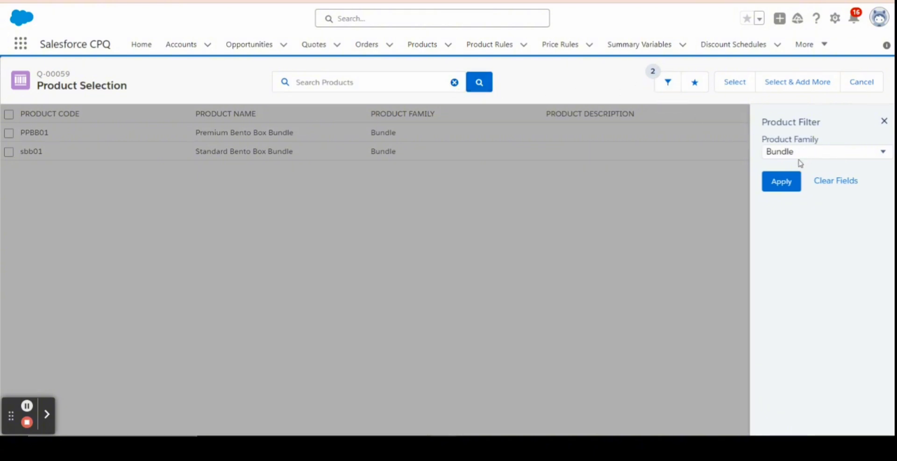
{"action": "left_click", "coordinate": [782, 156]}
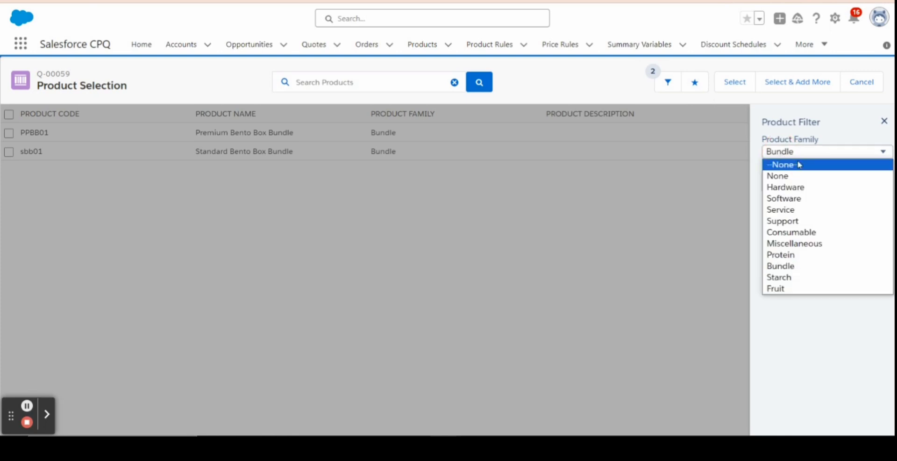
{"action": "left_click", "coordinate": [796, 164]}
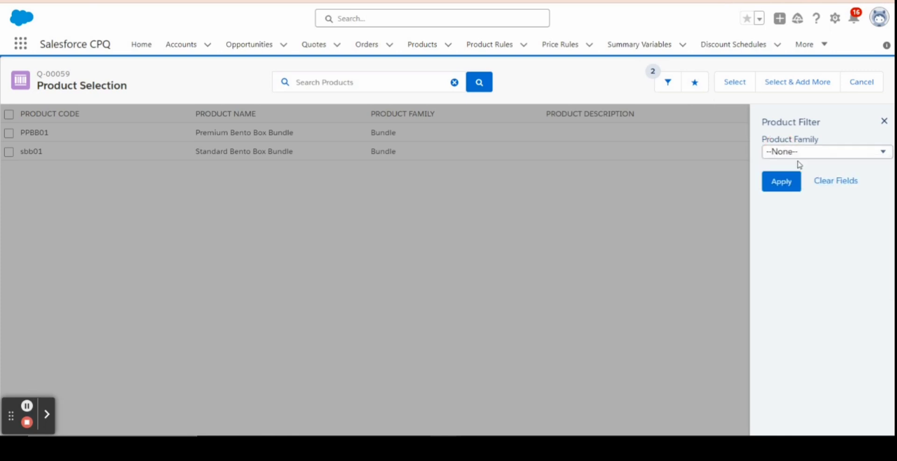
{"action": "left_click", "coordinate": [782, 187]}
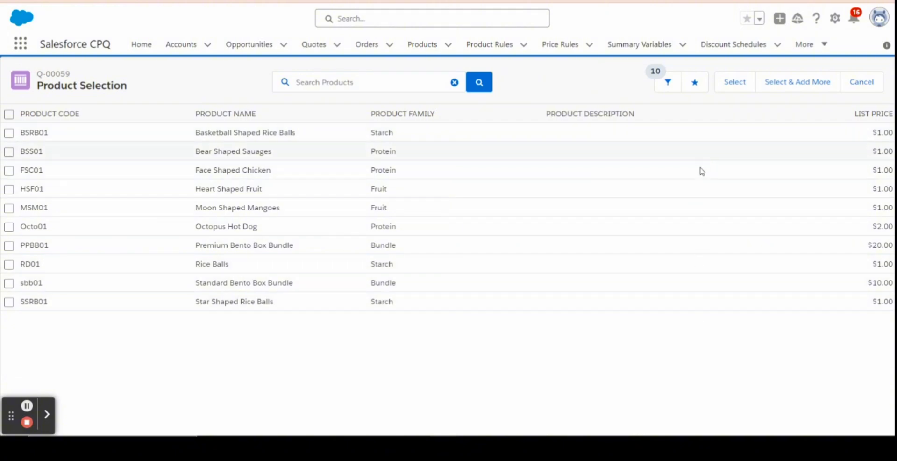
Filter the product selection list by the Product Family Starch
{"action": "left_click", "coordinate": [668, 84]}
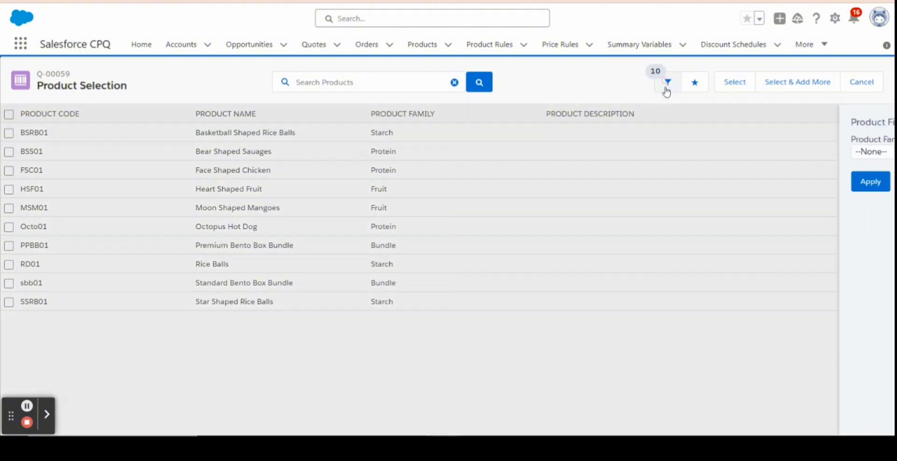
{"action": "left_click", "coordinate": [809, 153]}
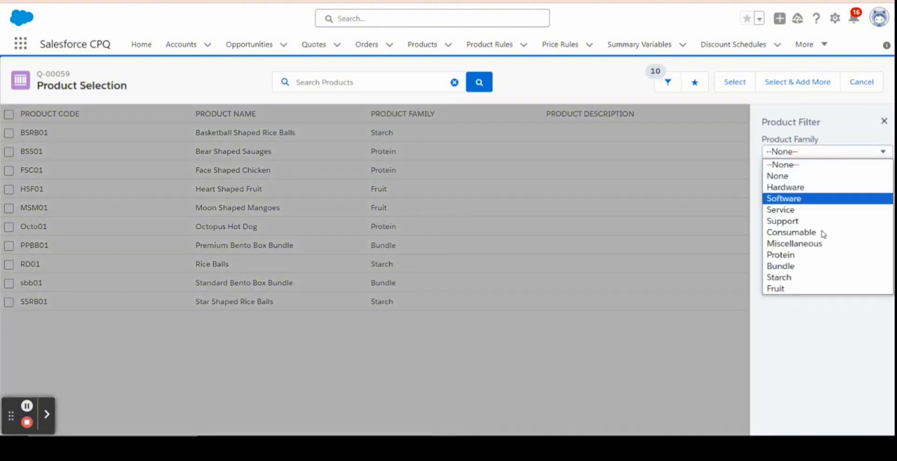
{"action": "left_click", "coordinate": [821, 278]}
{"action": "left_click", "coordinate": [777, 184]}
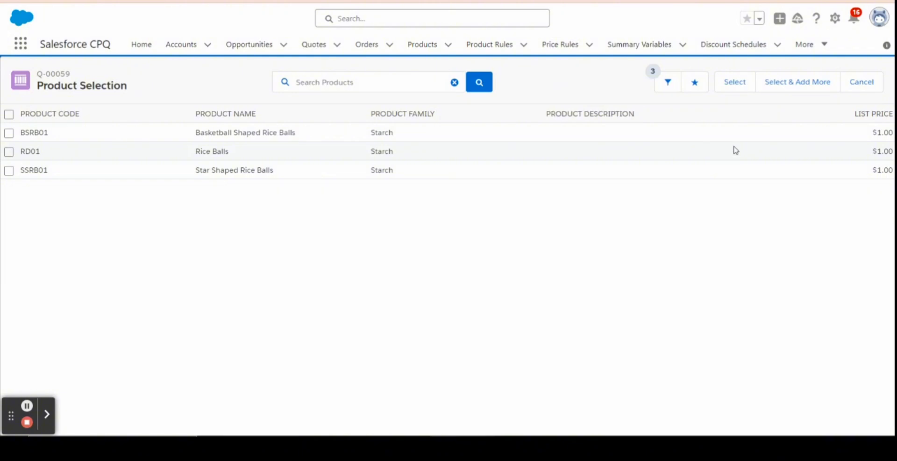
Reset the Product Family filter from Starch to --None-- and apply it to the product list
{"action": "left_click", "coordinate": [668, 83]}
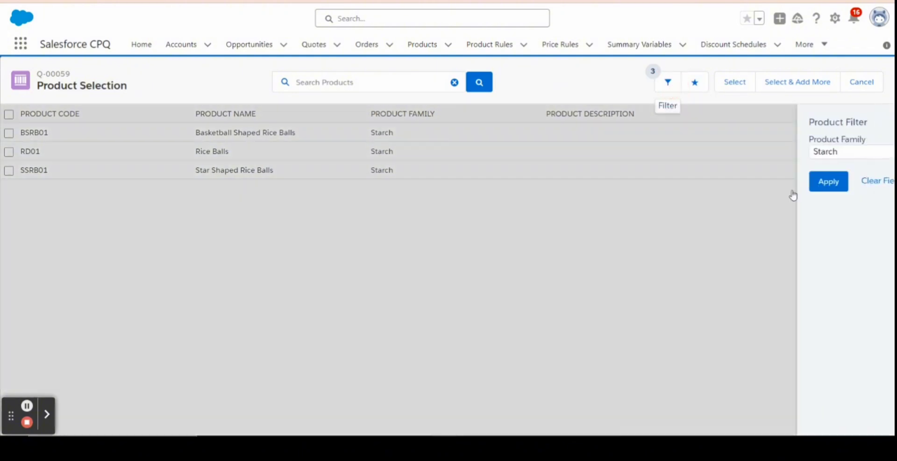
{"action": "left_click", "coordinate": [783, 157]}
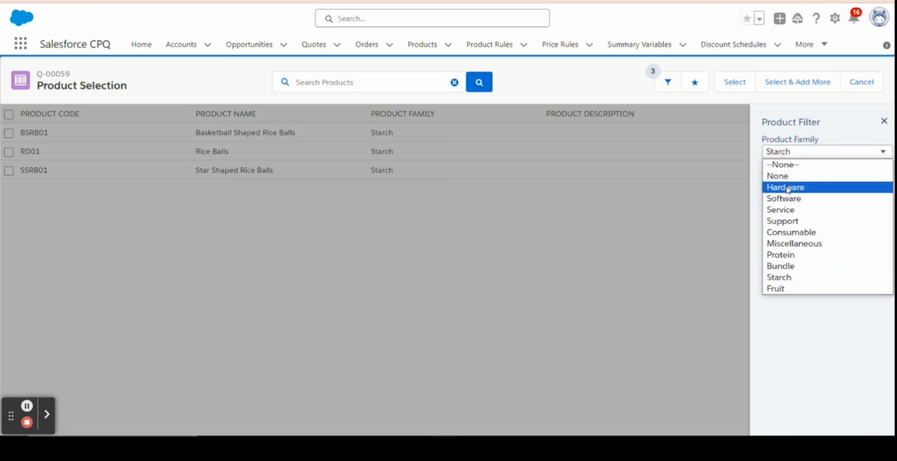
{"action": "left_click", "coordinate": [785, 164]}
{"action": "left_click", "coordinate": [786, 186]}
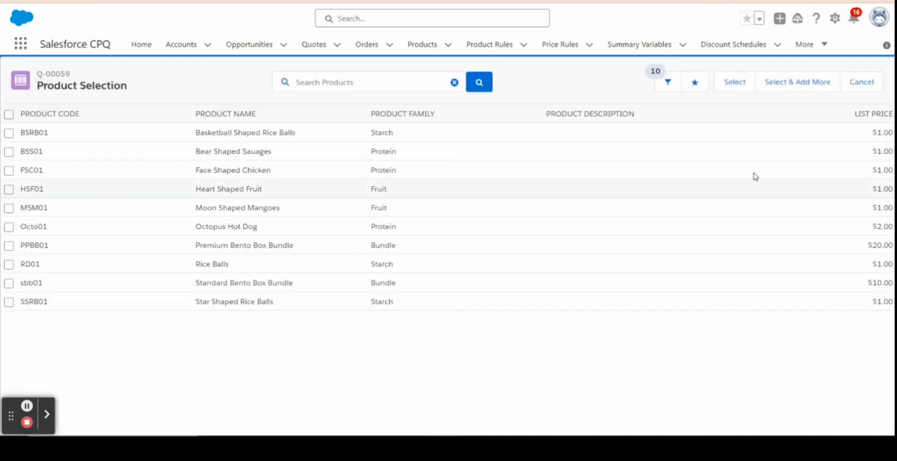
{"action": "left_click", "coordinate": [669, 85]}
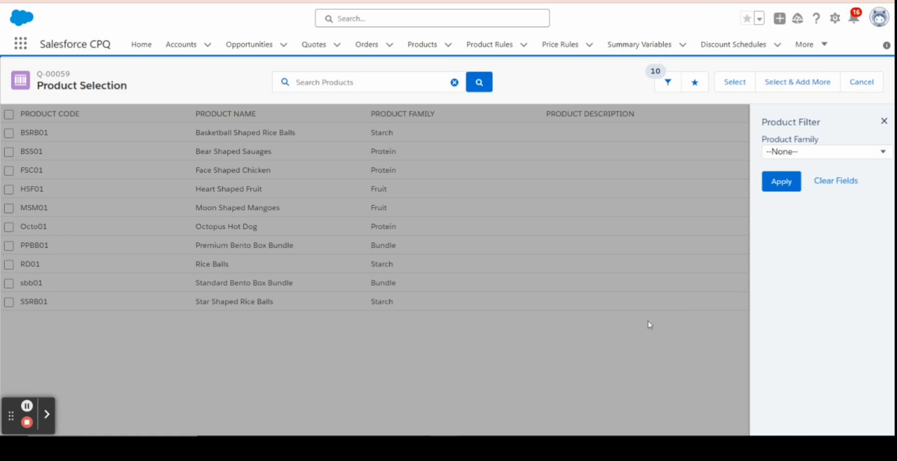
{"action": "left_click", "coordinate": [376, 303]}
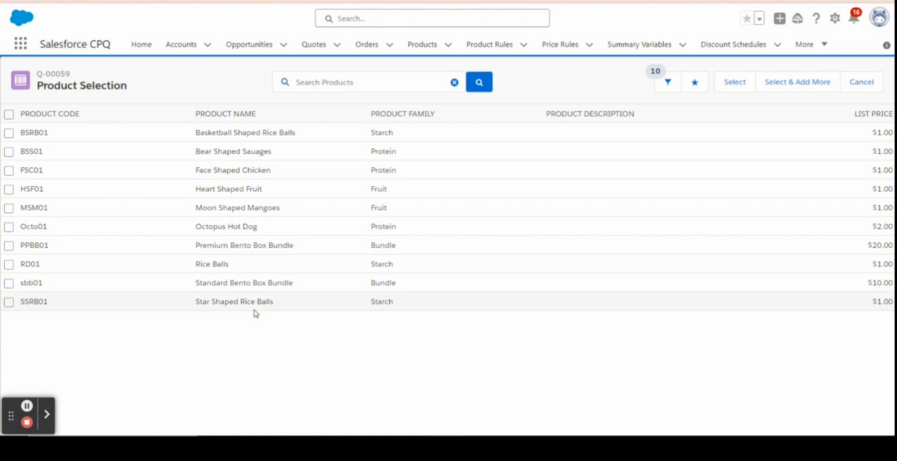
{"action": "left_click", "coordinate": [193, 283]}
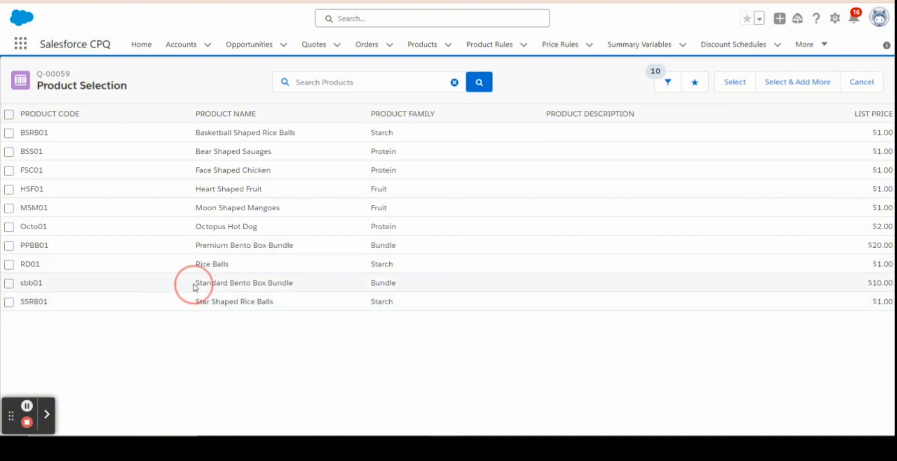
{"action": "left_click_drag", "start_coordinate": [196, 287], "coordinate": [313, 288]}
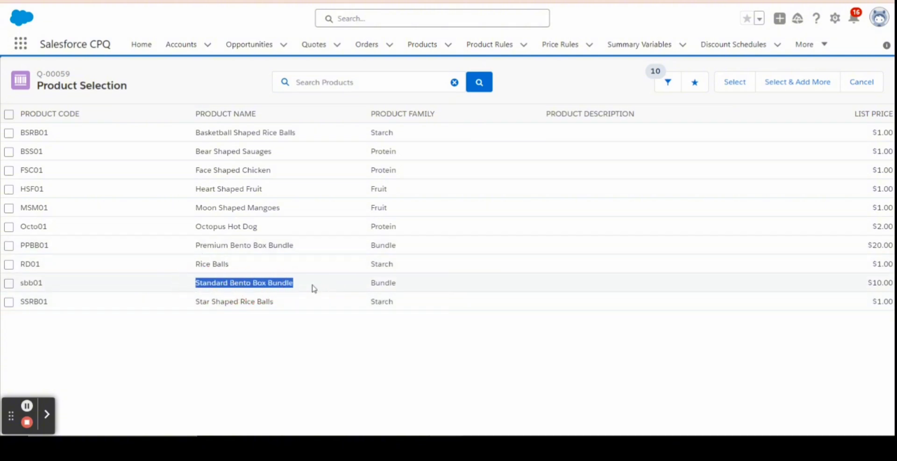
{"action": "left_click_drag", "start_coordinate": [194, 244], "coordinate": [303, 252]}
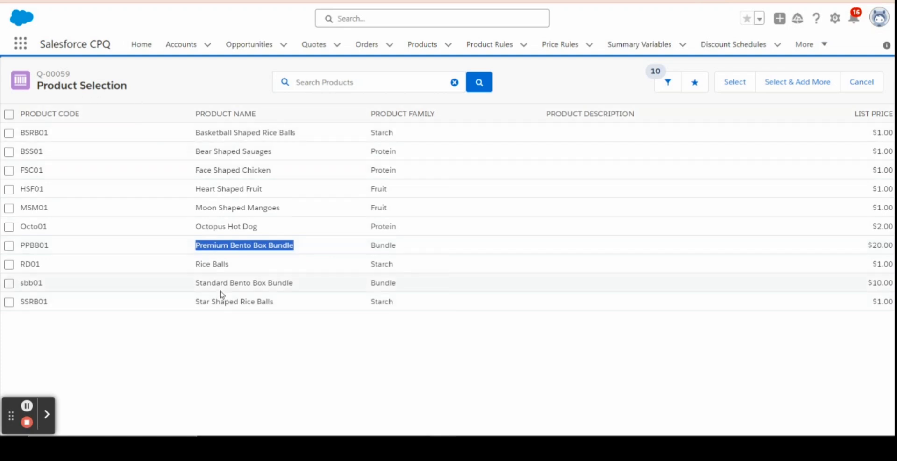
Copy the product name "Premium Bento Box Bundle" from the list and switch to the Standard Bento Box Bundle product record
{"action": "left_click", "coordinate": [200, 245]}
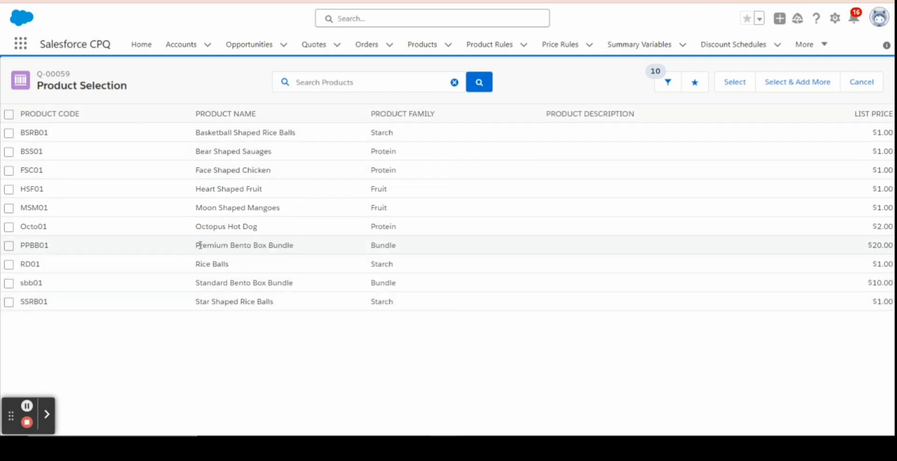
{"action": "left_click_drag", "start_coordinate": [198, 243], "coordinate": [296, 250]}
{"action": "right_click", "coordinate": [251, 244]}
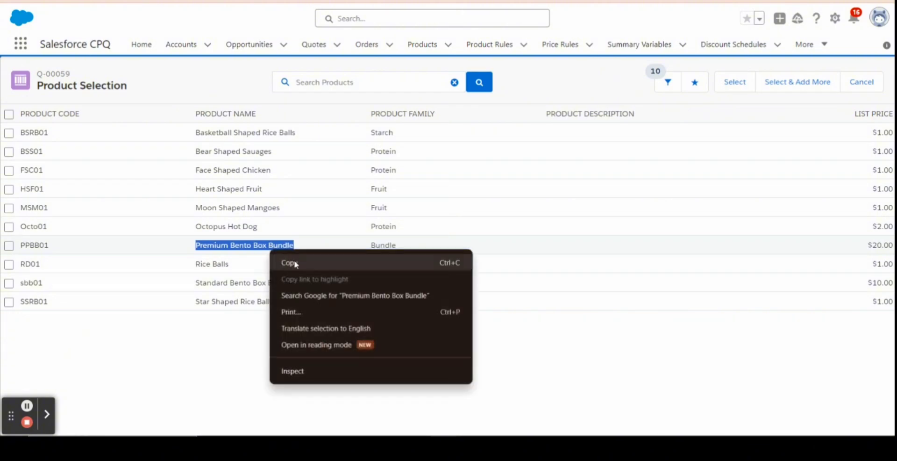
{"action": "left_click", "coordinate": [306, 262]}
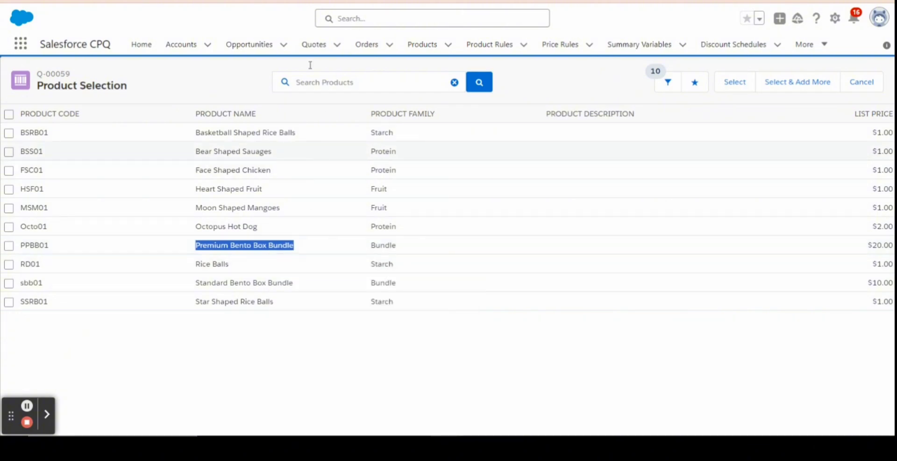
{"action": "left_click", "coordinate": [318, 1]}
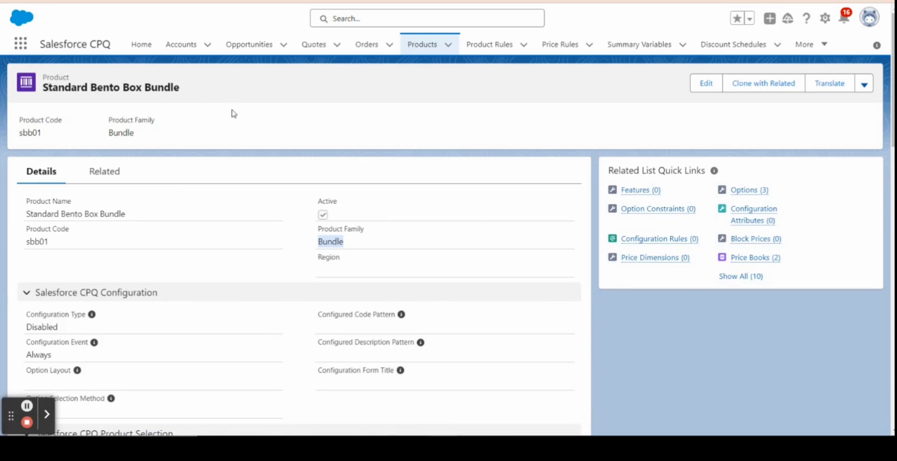
{"action": "left_click_drag", "start_coordinate": [44, 88], "coordinate": [209, 87]}
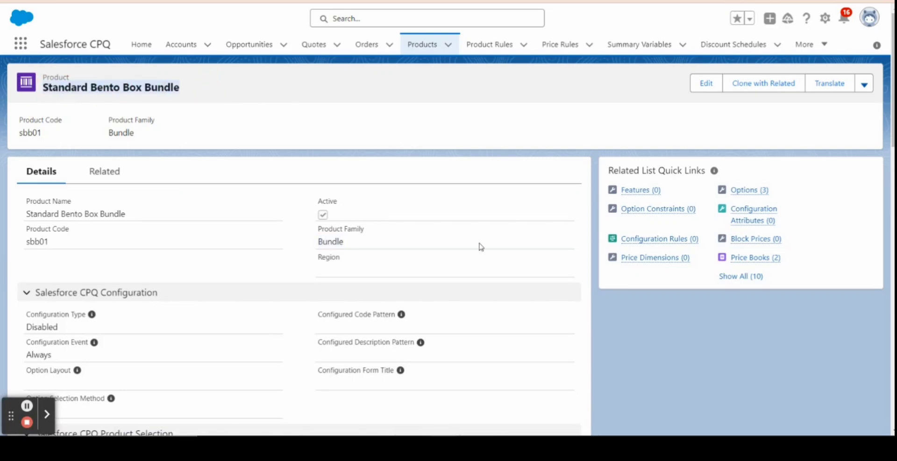
Assign the region East to the Standard Bento Box Bundle product and save the record
{"action": "left_click", "coordinate": [716, 88]}
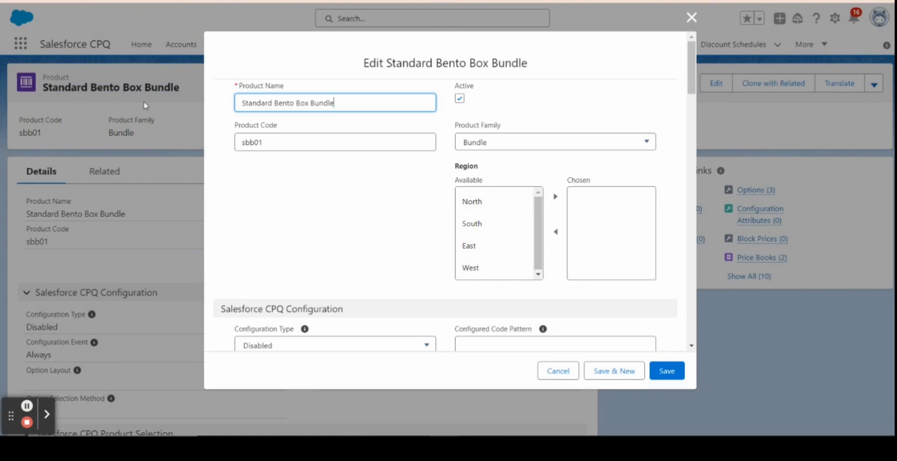
{"action": "left_click", "coordinate": [481, 249]}
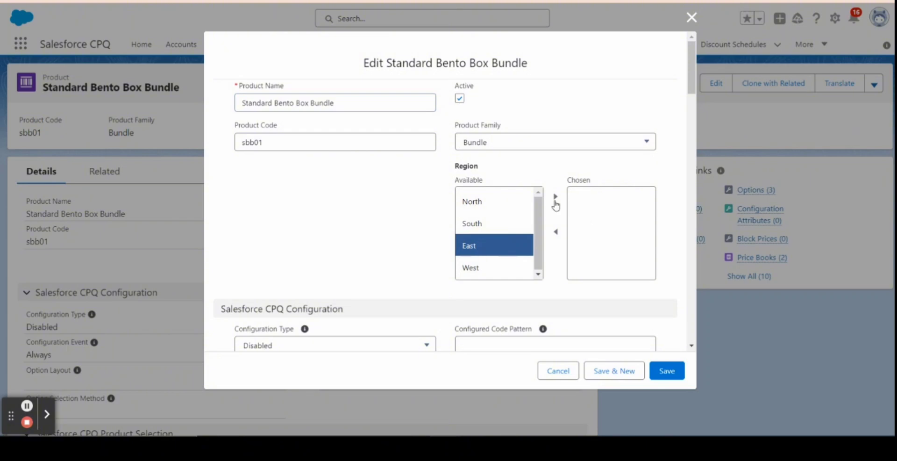
{"action": "left_click", "coordinate": [555, 197]}
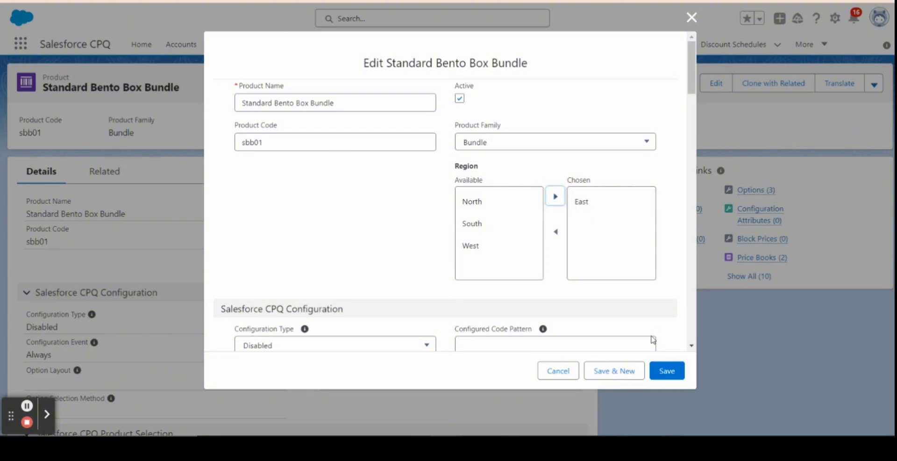
{"action": "left_click", "coordinate": [664, 371]}
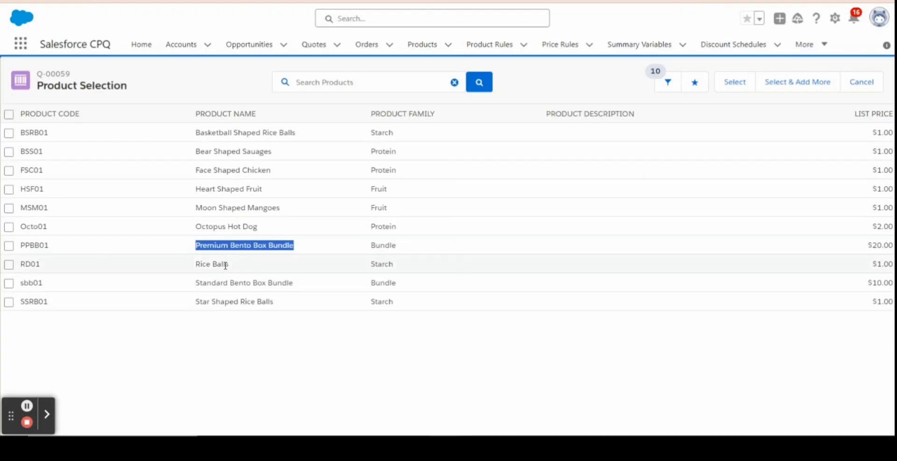
Copy the product name Premium Bento Box Bundle from the product selection list and duplicate the browser tab holding the Standard Bento Box Bundle record
{"action": "right_click", "coordinate": [206, 244]}
{"action": "left_click", "coordinate": [229, 255]}
{"action": "right_click", "coordinate": [352, 1]}
{"action": "left_click", "coordinate": [409, 69]}
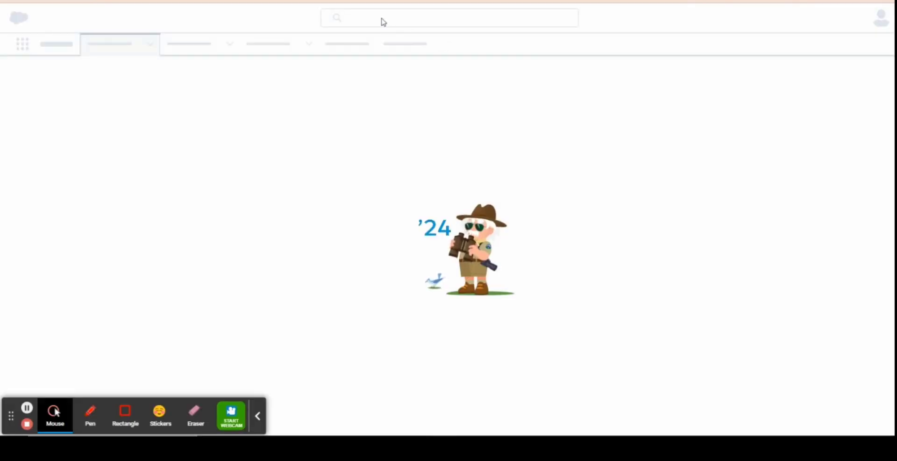
{"action": "left_click", "coordinate": [258, 415]}
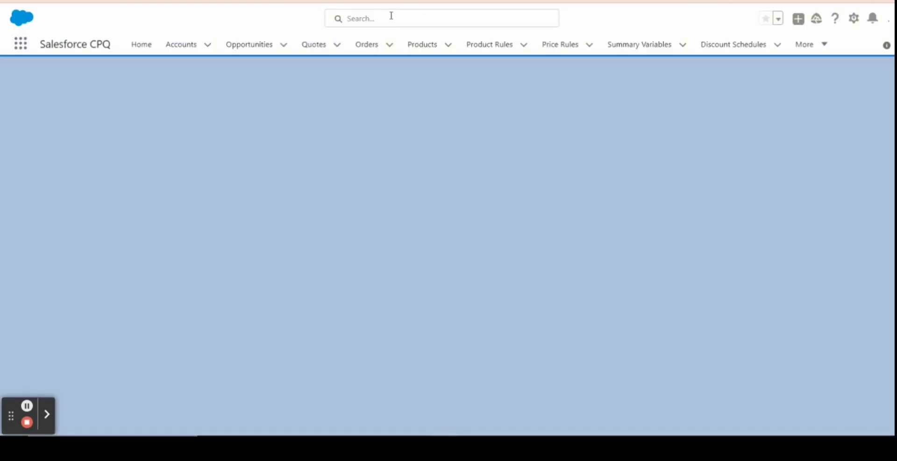
Search all records for "Premium Bento Box Bundle" and open its product record
{"action": "right_click", "coordinate": [391, 16]}
{"action": "left_click", "coordinate": [357, 18]}
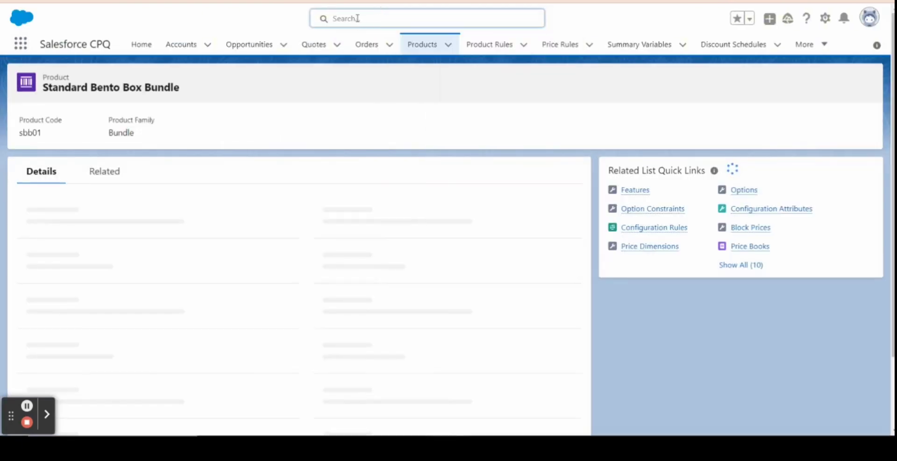
{"action": "left_click", "coordinate": [358, 18]}
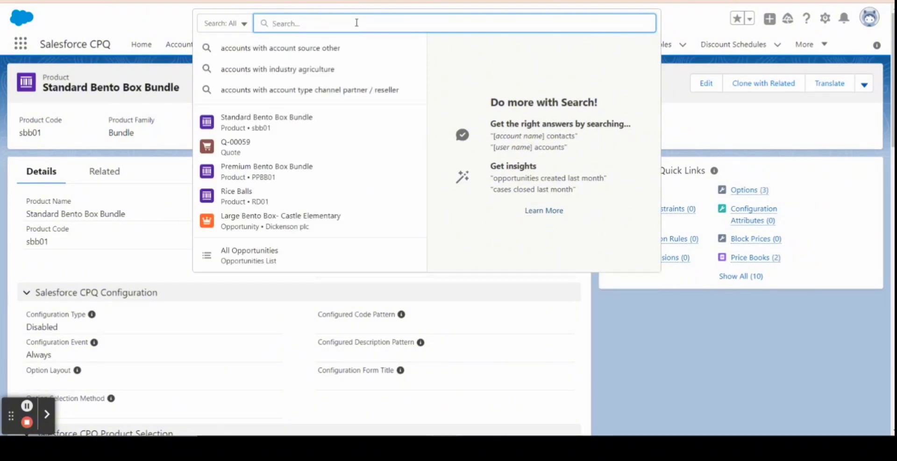
{"action": "right_click", "coordinate": [357, 22]}
{"action": "left_click", "coordinate": [402, 139]}
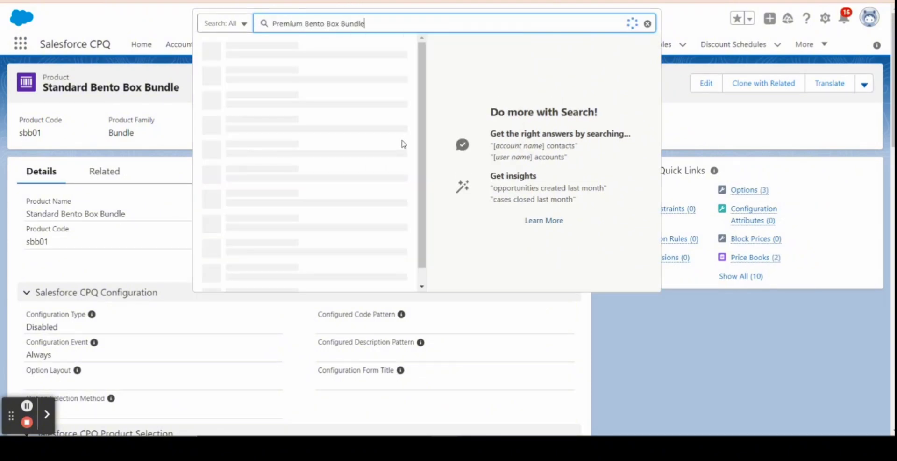
{"action": "key", "text": "Return"}
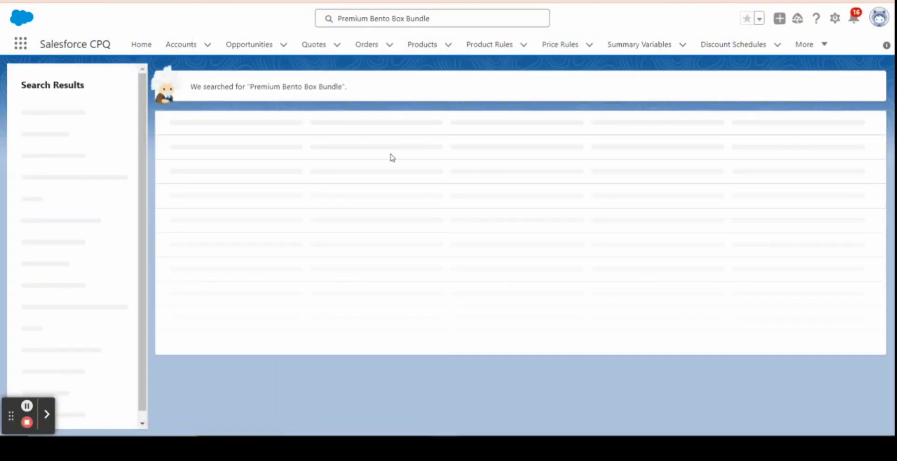
{"action": "left_click", "coordinate": [206, 184]}
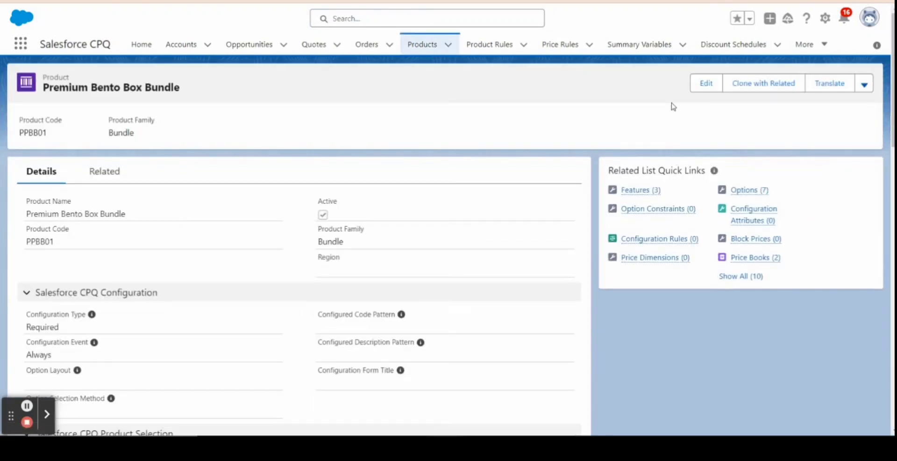
Assign the region West to the Premium Bento Box Bundle product and save the record
{"action": "left_click", "coordinate": [698, 88]}
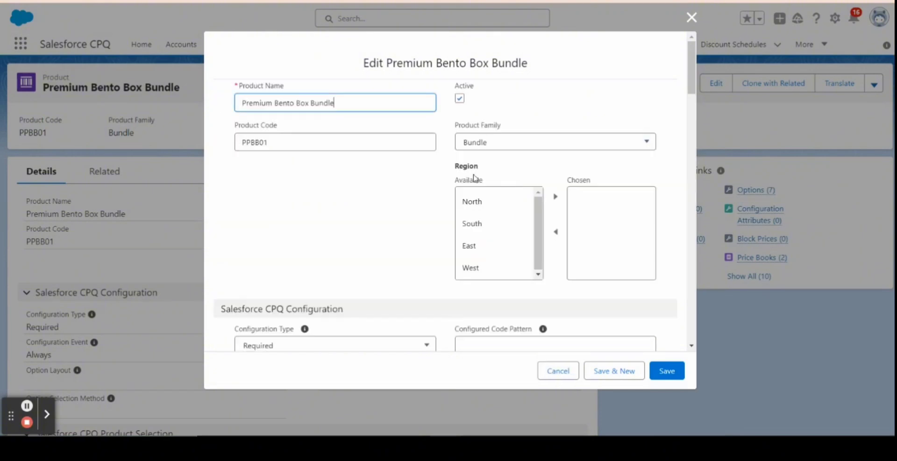
{"action": "left_click", "coordinate": [496, 273]}
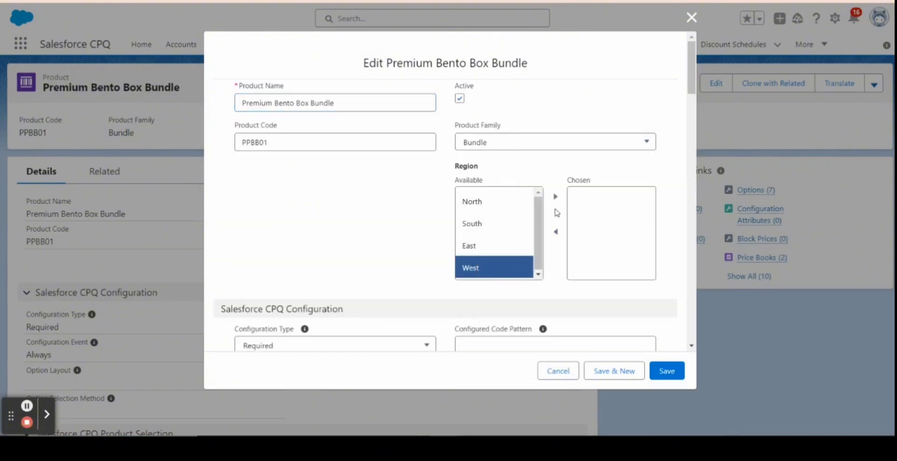
{"action": "left_click", "coordinate": [556, 196]}
{"action": "left_click", "coordinate": [665, 370]}
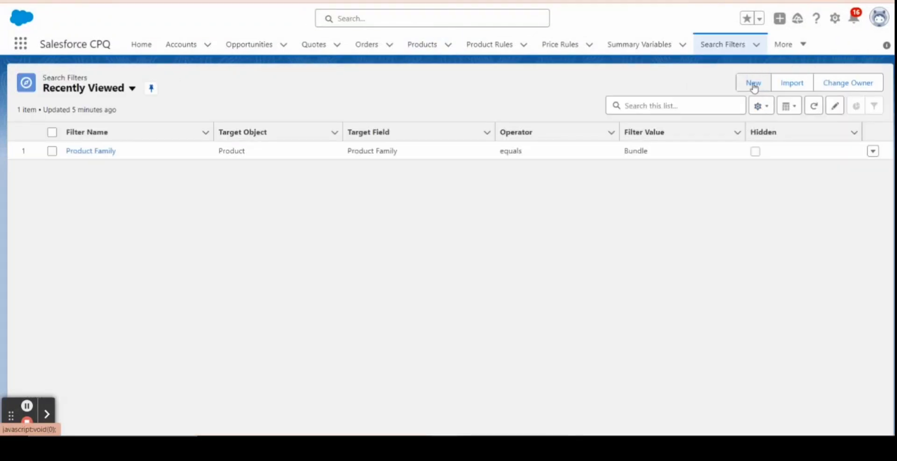
Start a new search filter named Region with display order 2, target object Product and target field Region__c
{"action": "left_click", "coordinate": [753, 86]}
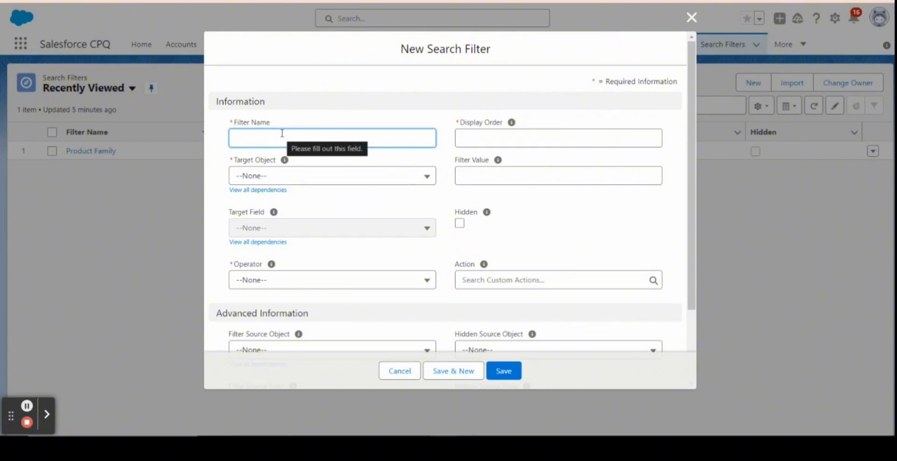
{"action": "type", "text": "Region"}
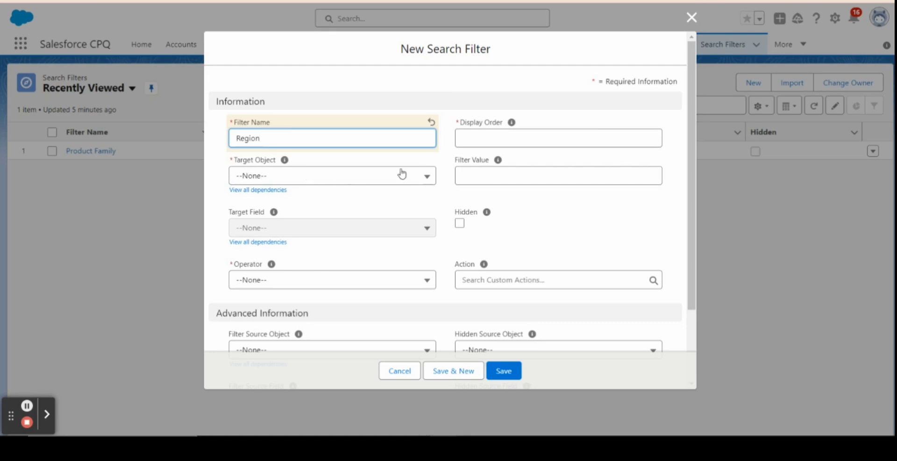
{"action": "left_click", "coordinate": [482, 139]}
{"action": "type", "text": "2"}
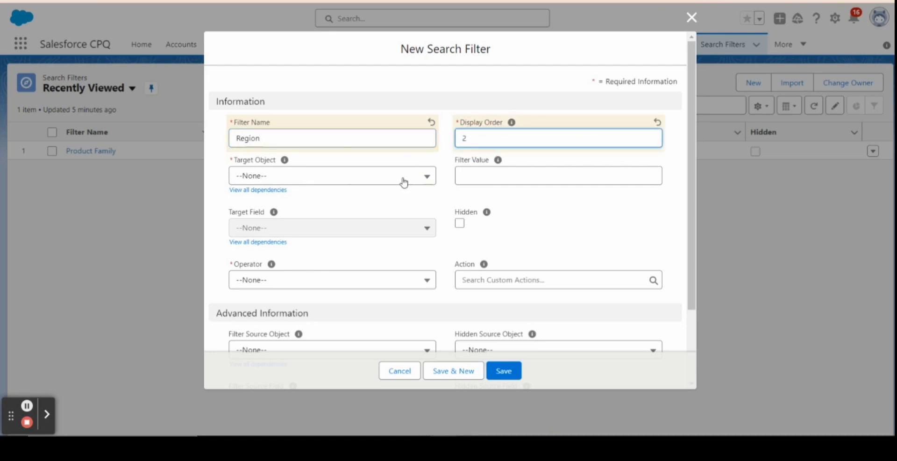
{"action": "left_click", "coordinate": [404, 182]}
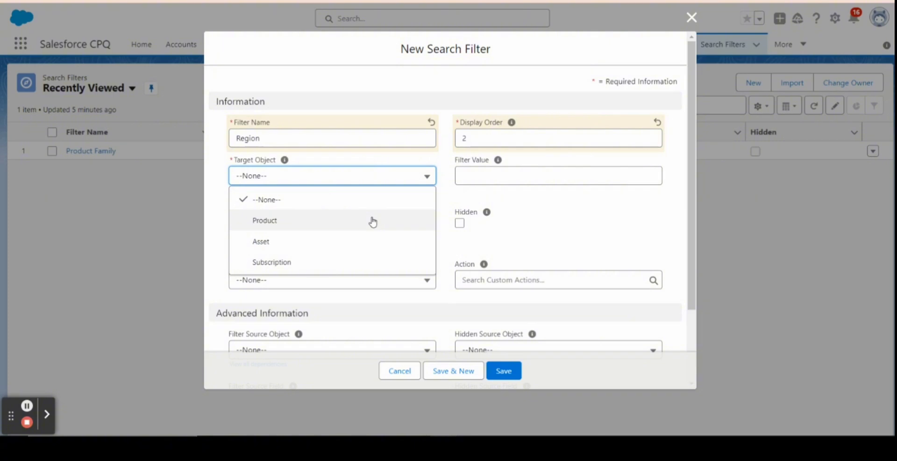
{"action": "left_click", "coordinate": [373, 222]}
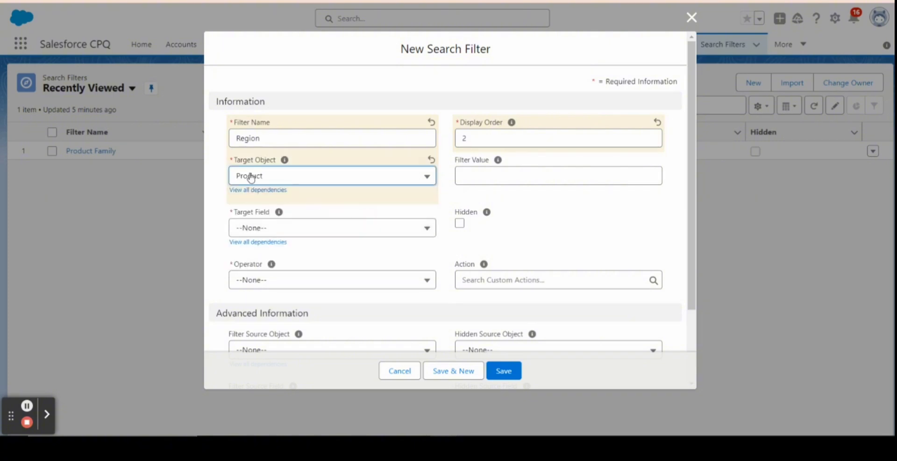
{"action": "left_click", "coordinate": [293, 229]}
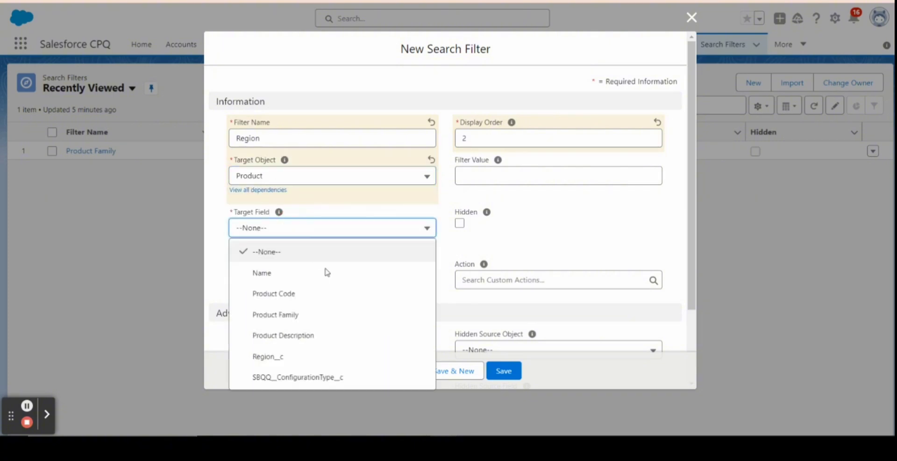
{"action": "left_click", "coordinate": [334, 360]}
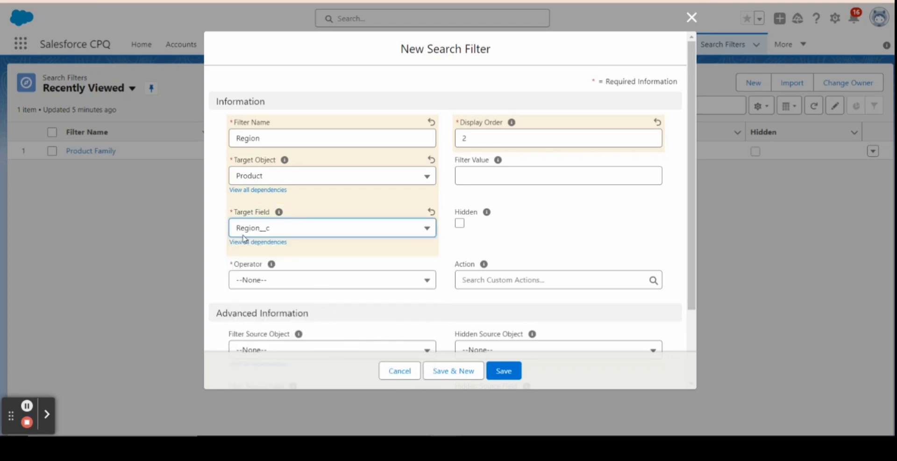
Set the Region search filter's operator to contains
{"action": "scroll", "coordinate": [396, 259], "scroll_direction": "down", "scroll_amount": 1}
{"action": "left_click", "coordinate": [337, 222]}
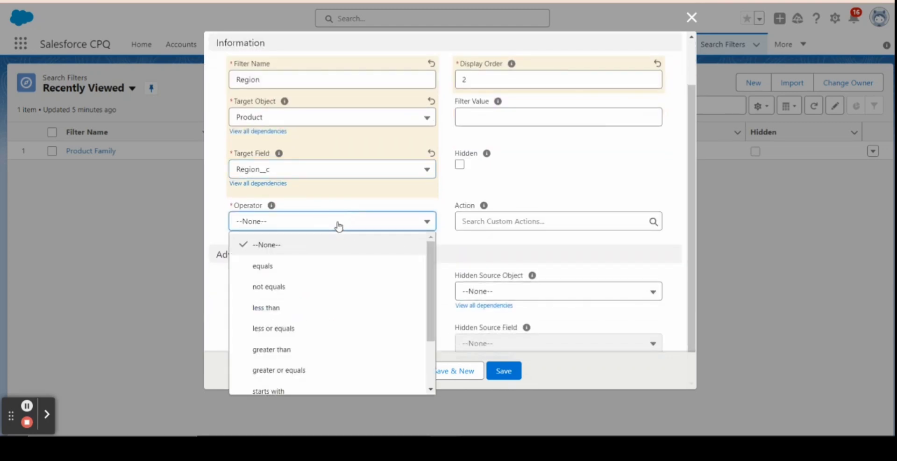
{"action": "left_click", "coordinate": [344, 274]}
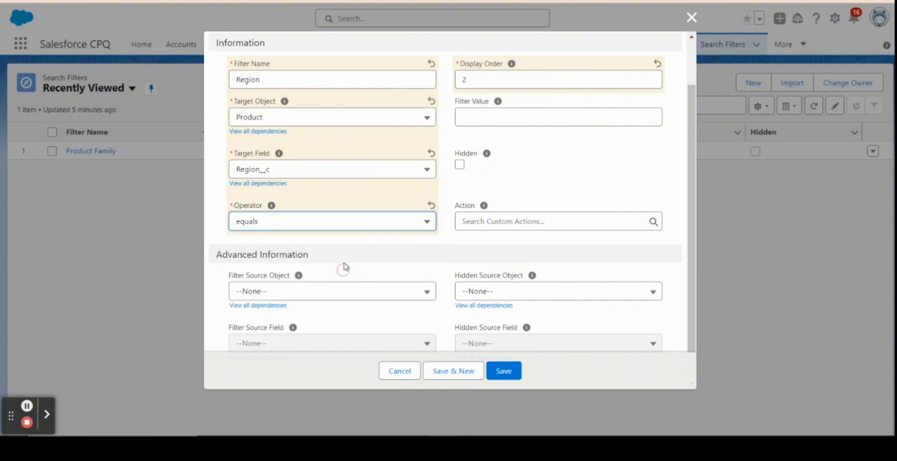
{"action": "left_click", "coordinate": [363, 223]}
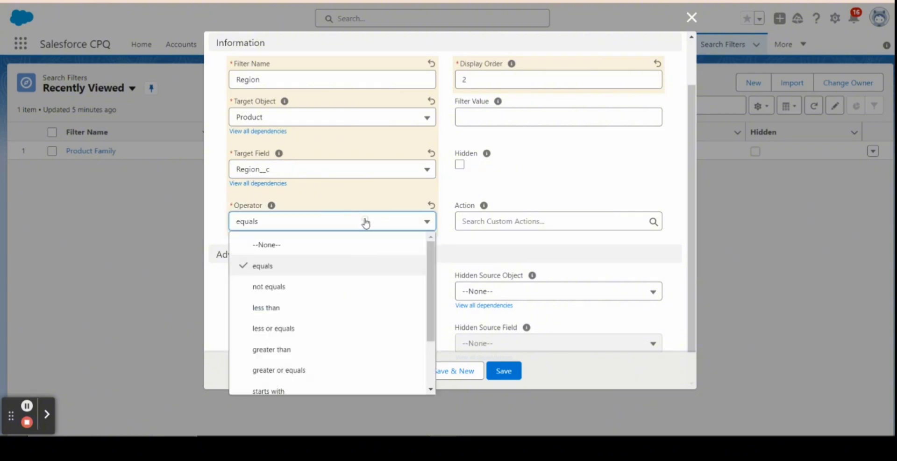
{"action": "scroll", "coordinate": [353, 327], "scroll_direction": "down", "scroll_amount": 2}
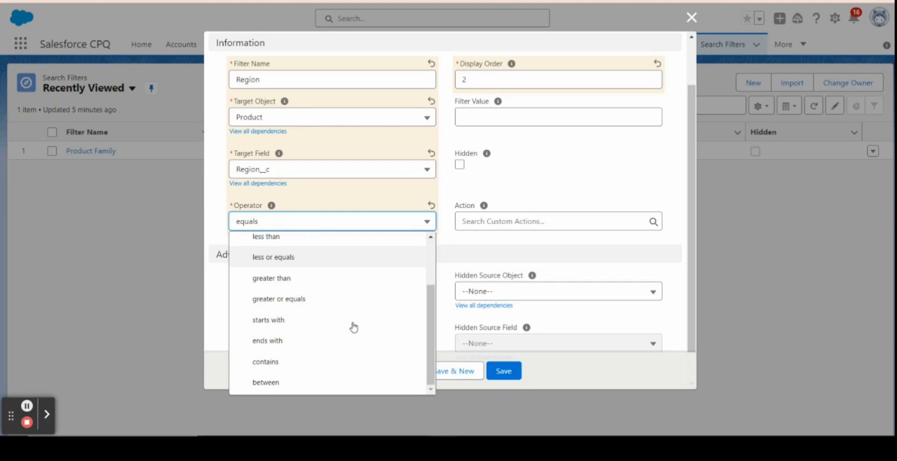
{"action": "left_click", "coordinate": [322, 366]}
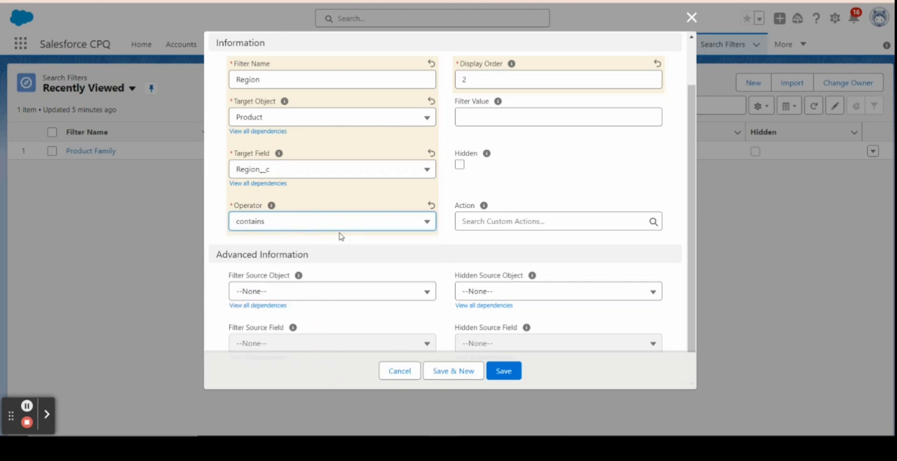
Set the Region filter's source object to Quote and show the available filter source fields
{"action": "scroll", "coordinate": [396, 264], "scroll_direction": "down", "scroll_amount": 1}
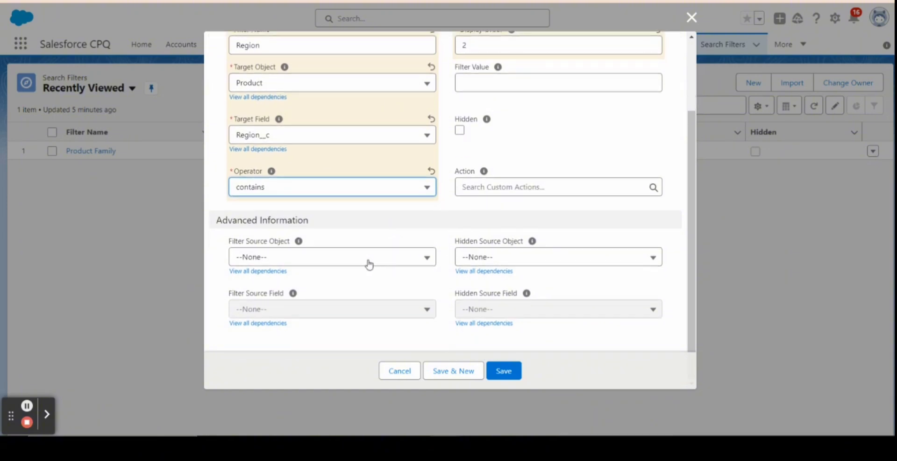
{"action": "left_click", "coordinate": [356, 258]}
{"action": "left_click", "coordinate": [323, 303]}
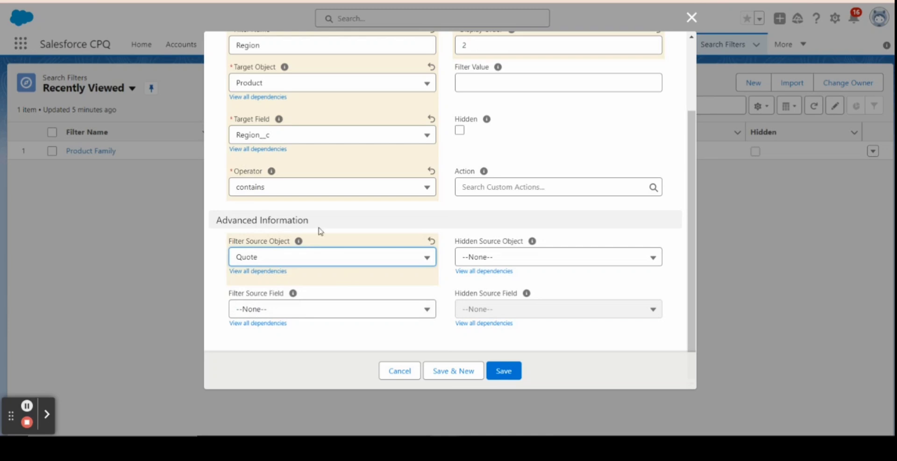
{"action": "left_click_drag", "start_coordinate": [228, 298], "coordinate": [286, 295]}
{"action": "left_click", "coordinate": [326, 311]}
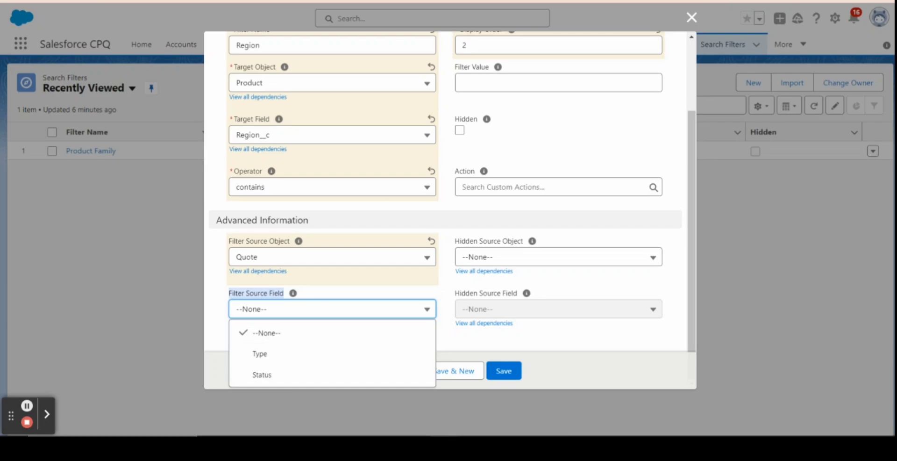
Open Setup from a duplicate of the Search Filters browser tab and start a blank new search filter in that duplicate
{"action": "right_click", "coordinate": [626, 1]}
{"action": "left_click", "coordinate": [679, 74]}
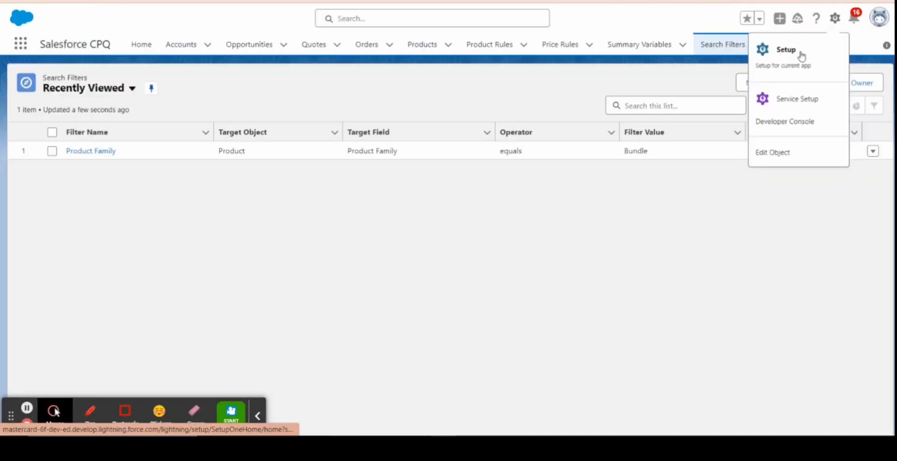
{"action": "left_click", "coordinate": [787, 59]}
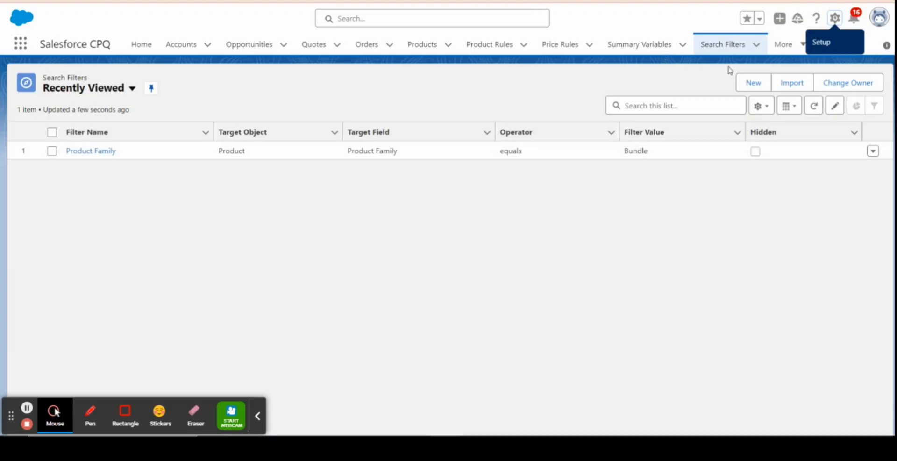
{"action": "left_click", "coordinate": [752, 83]}
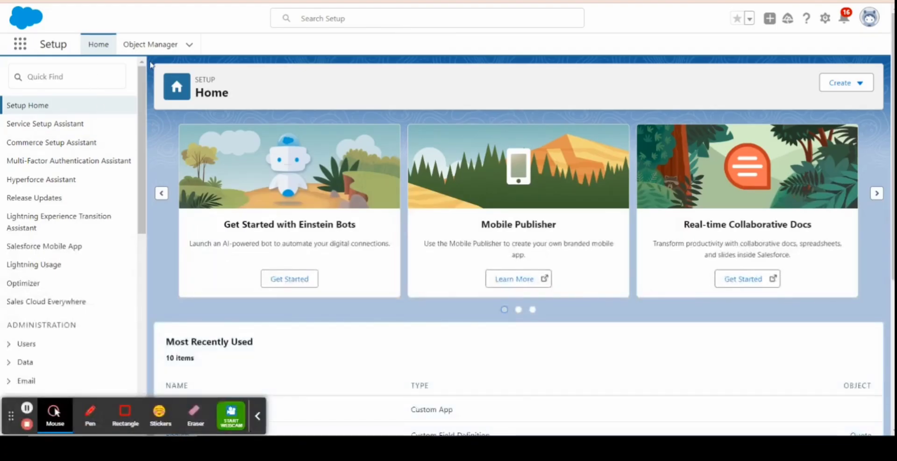
Find the Search Filter object in Object Manager and open its Fields & Relationships
{"action": "left_click", "coordinate": [141, 45]}
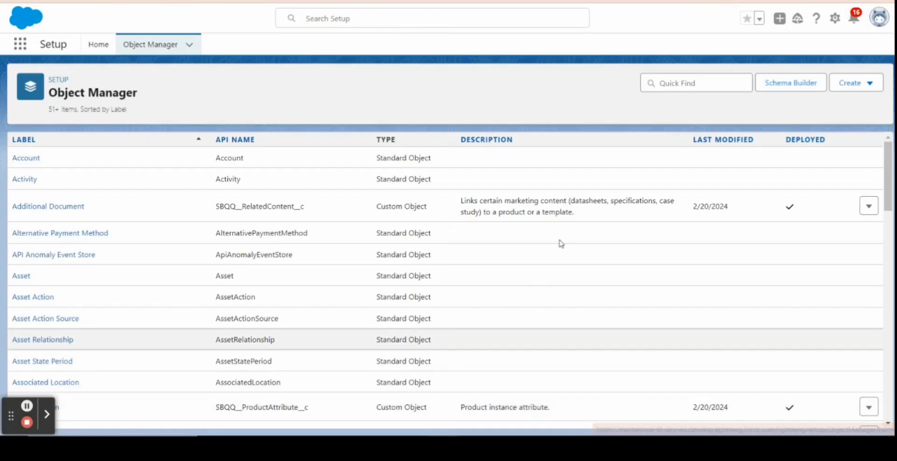
{"action": "left_click", "coordinate": [664, 84]}
{"action": "type", "text": "search f"}
{"action": "left_click", "coordinate": [45, 163]}
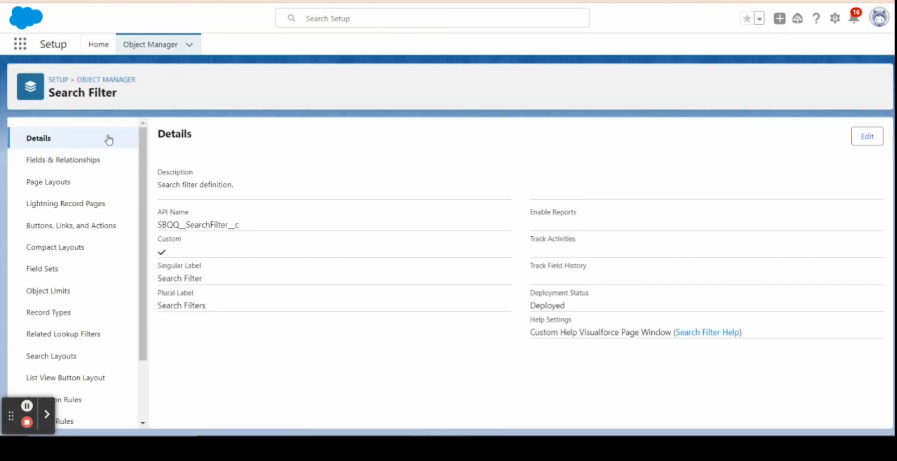
{"action": "left_click", "coordinate": [62, 161]}
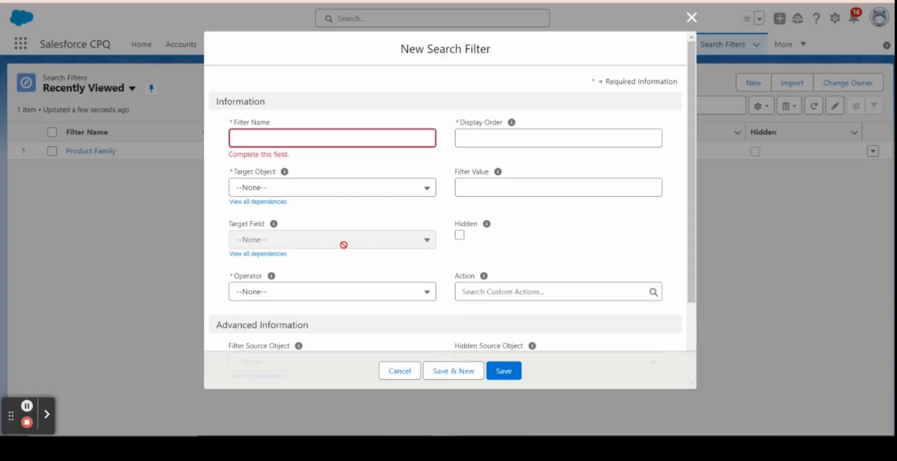
Copy the words "Filter Source" from the Filter Source Field label in the blank search filter form
{"action": "scroll", "coordinate": [344, 244], "scroll_direction": "down", "scroll_amount": 3}
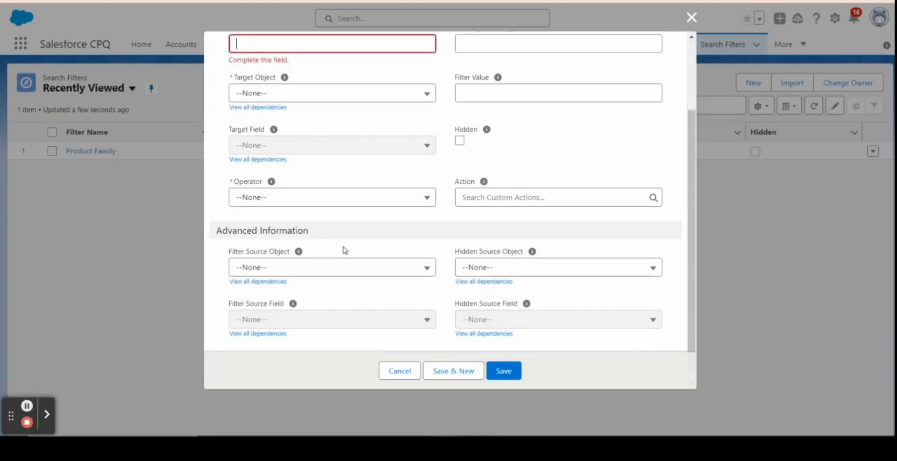
{"action": "scroll", "coordinate": [336, 100], "scroll_direction": "up", "scroll_amount": 3}
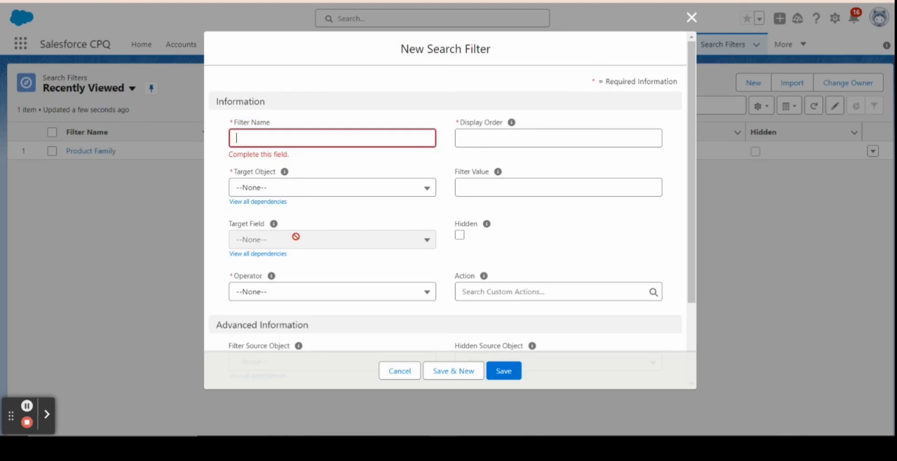
{"action": "scroll", "coordinate": [296, 234], "scroll_direction": "down", "scroll_amount": 3}
{"action": "left_click_drag", "start_coordinate": [223, 296], "coordinate": [256, 296]}
{"action": "right_click", "coordinate": [255, 294]}
{"action": "left_click", "coordinate": [315, 173]}
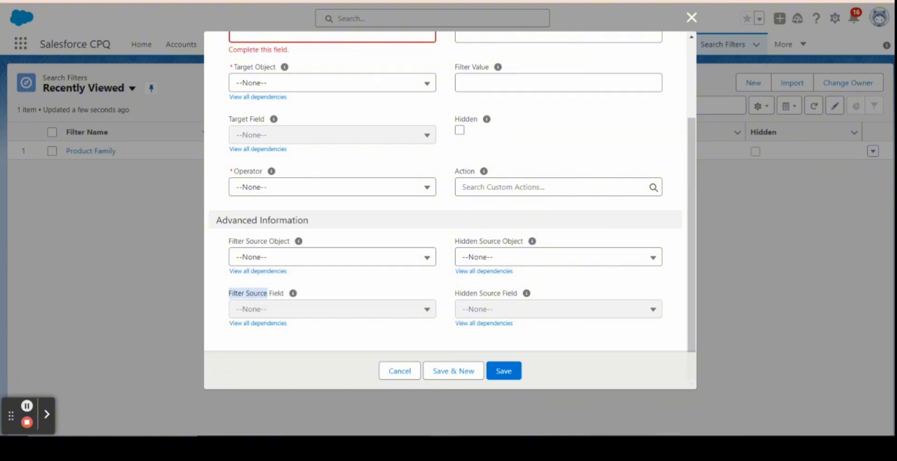
Find Filter Source Field among the Search Filter object's fields by searching "Filter Source", and start adding new picklist values to it
{"action": "key", "text": "ctrl+Tab"}
{"action": "right_click", "coordinate": [562, 135]}
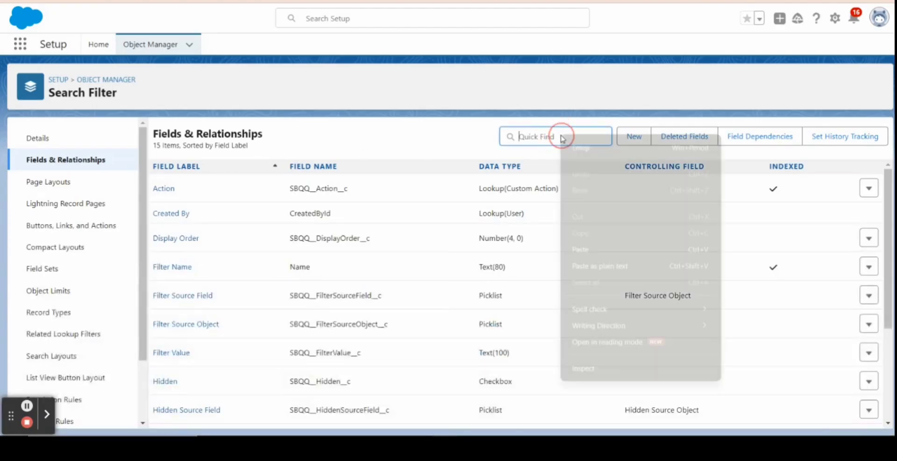
{"action": "left_click", "coordinate": [591, 250]}
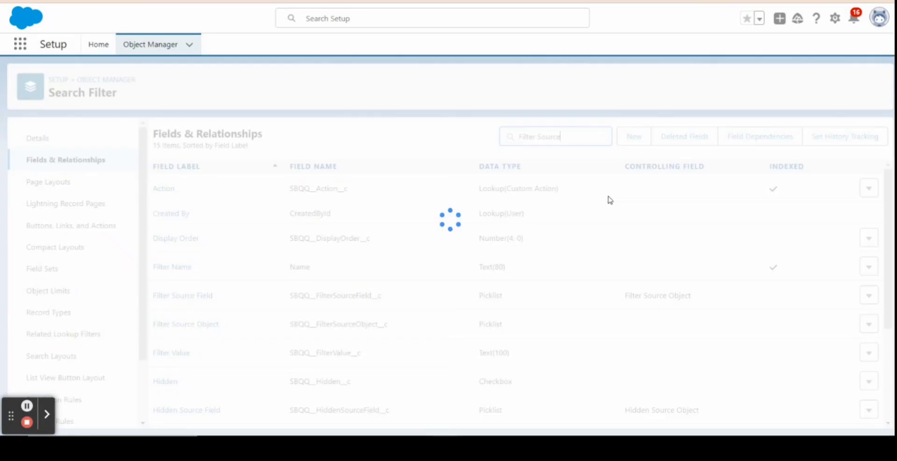
{"action": "left_click", "coordinate": [186, 189]}
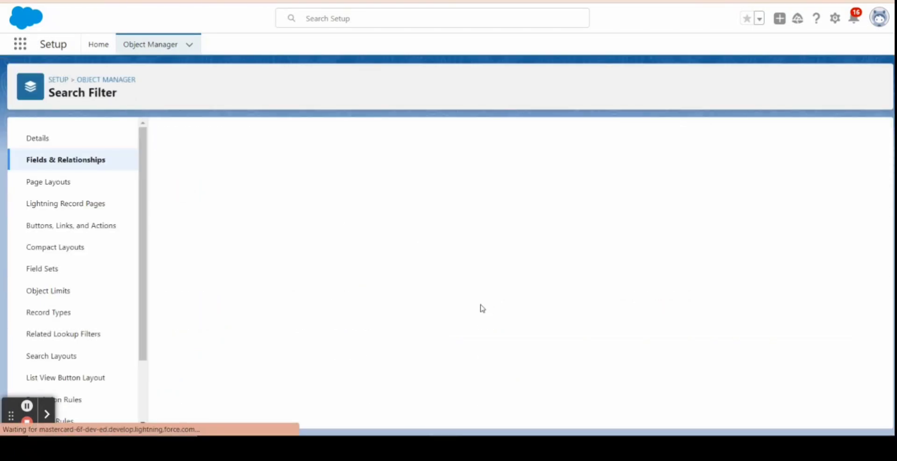
{"action": "scroll", "coordinate": [482, 305], "scroll_direction": "down", "scroll_amount": 10}
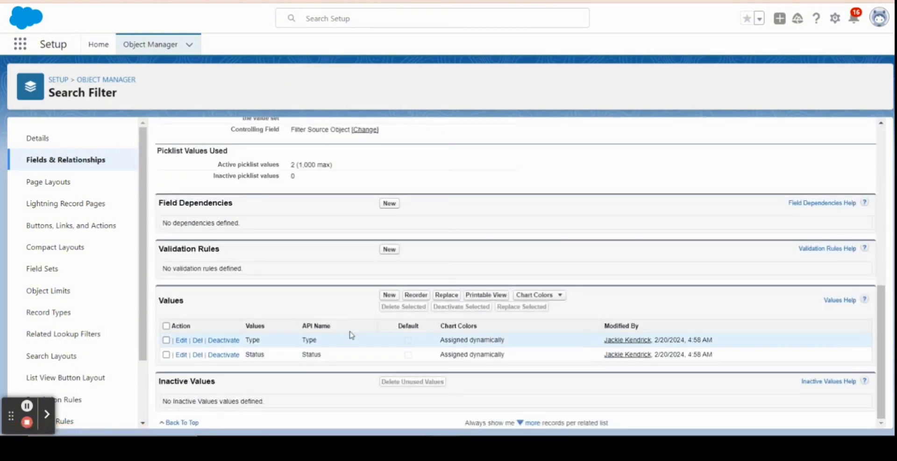
{"action": "left_click", "coordinate": [387, 296]}
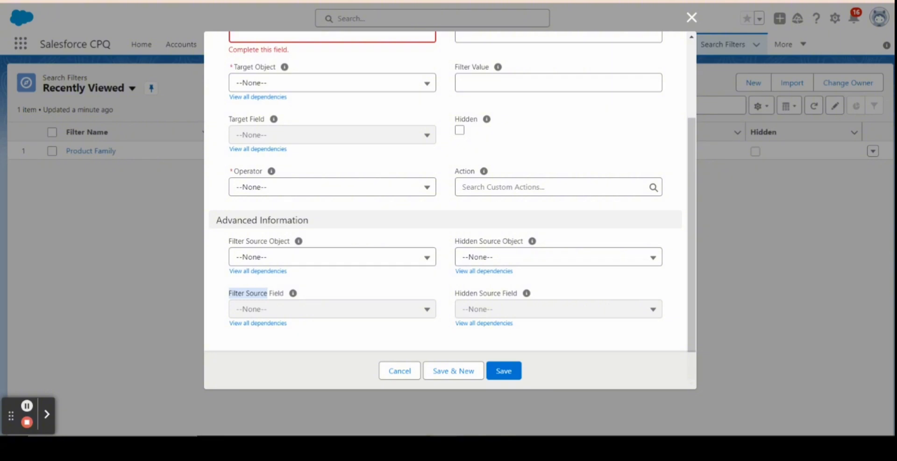
Set the blank search filter's target object to Product and its target field to Region__c
{"action": "scroll", "coordinate": [510, 180], "scroll_direction": "up", "scroll_amount": 3}
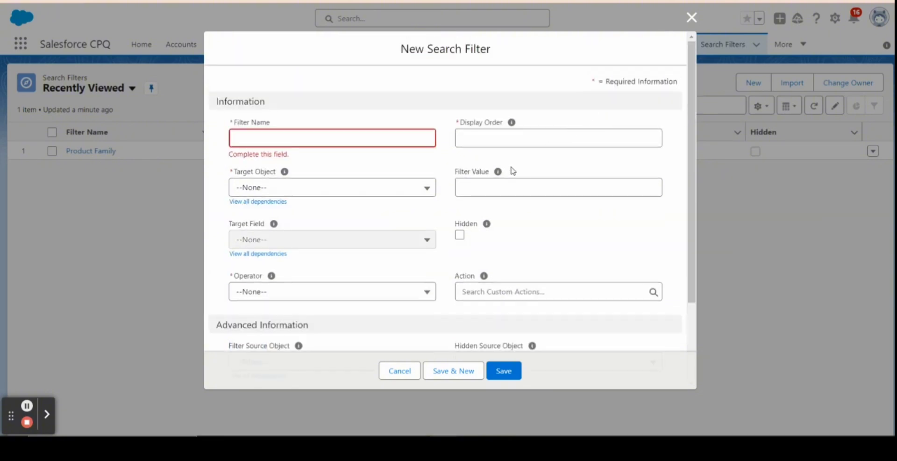
{"action": "scroll", "coordinate": [395, 186], "scroll_direction": "down", "scroll_amount": 3}
{"action": "left_click", "coordinate": [393, 187]}
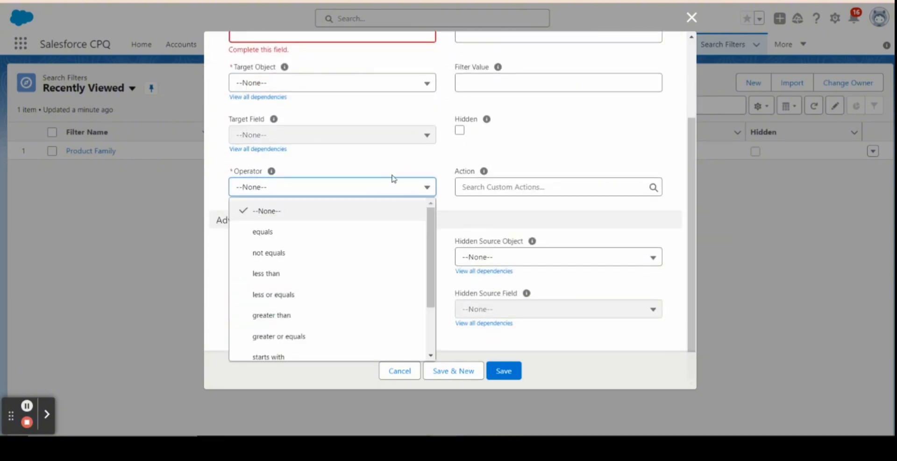
{"action": "left_click", "coordinate": [392, 83]}
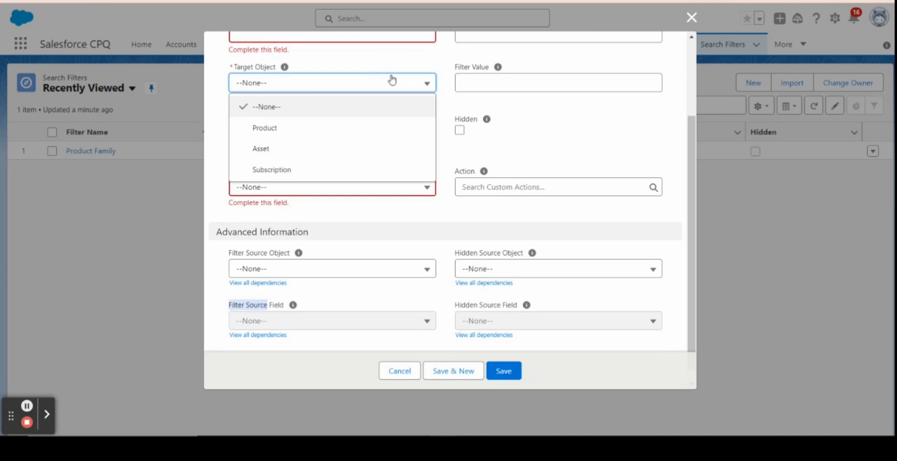
{"action": "left_click", "coordinate": [366, 130]}
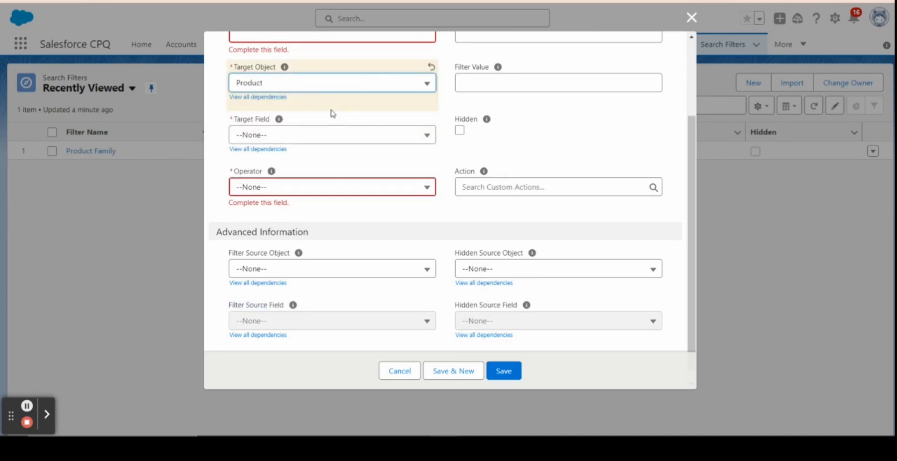
{"action": "left_click", "coordinate": [342, 186]}
{"action": "scroll", "coordinate": [369, 303], "scroll_direction": "down", "scroll_amount": 2}
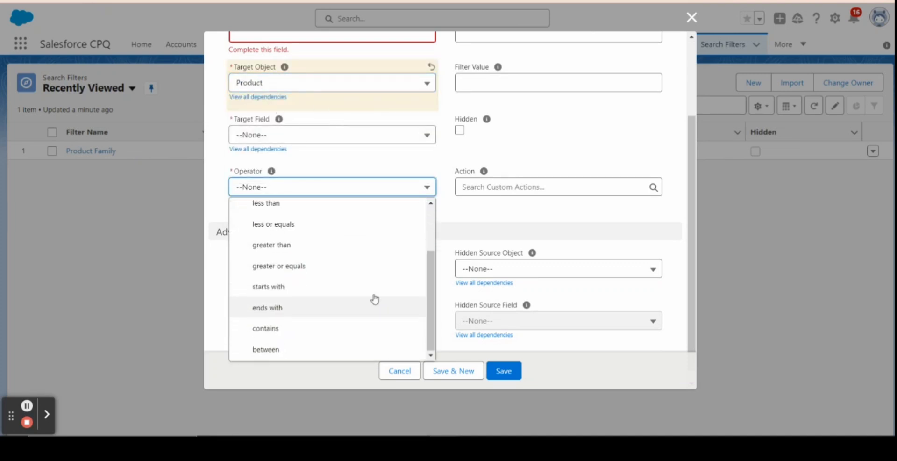
{"action": "left_click", "coordinate": [358, 132]}
{"action": "left_click", "coordinate": [360, 135]}
{"action": "left_click", "coordinate": [358, 129]}
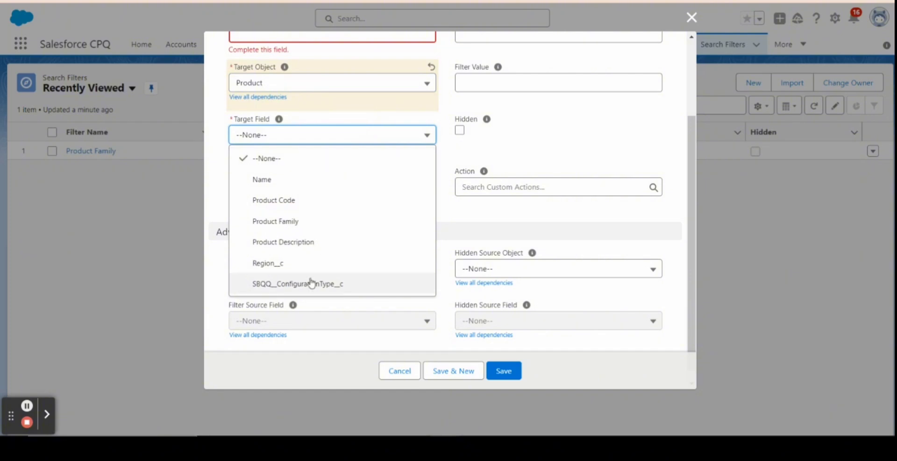
{"action": "left_click", "coordinate": [301, 262]}
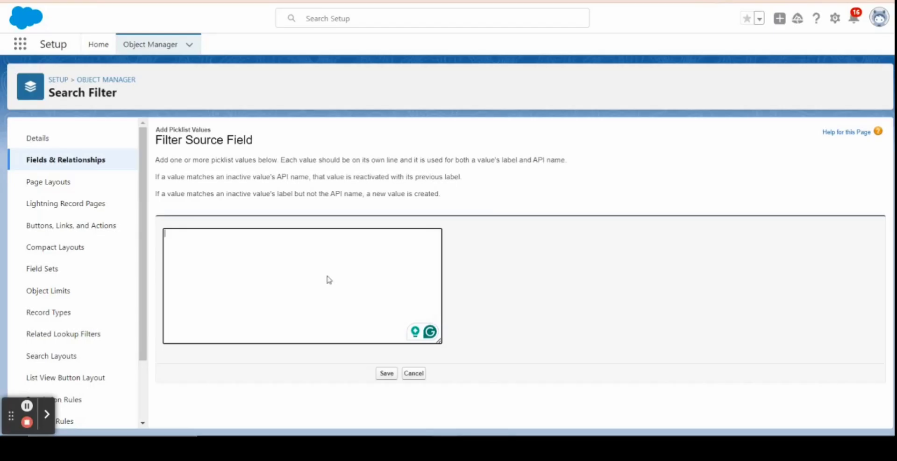
Add Region__c as a picklist value of Filter Source Field and save it
{"action": "left_click", "coordinate": [264, 265]}
{"action": "type", "text": "Region__c"}
{"action": "left_click", "coordinate": [387, 373]}
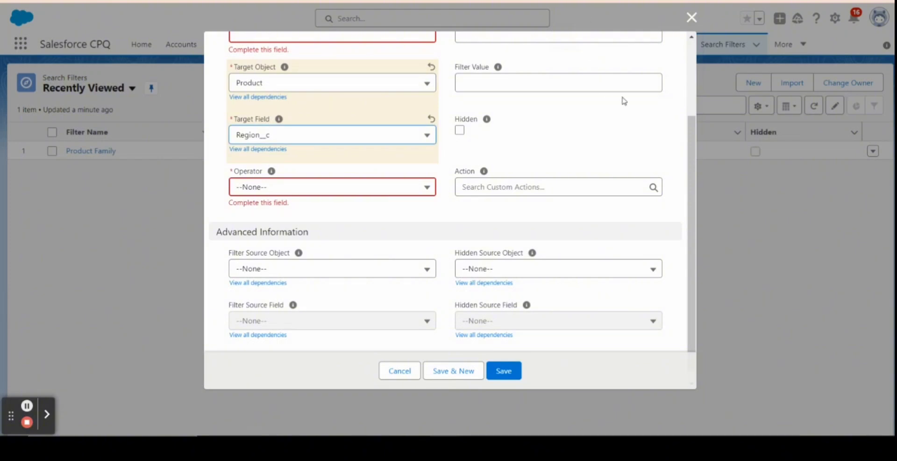
Discard the open search filter draft and start a new search filter named Region with display order 2
{"action": "left_click", "coordinate": [691, 18]}
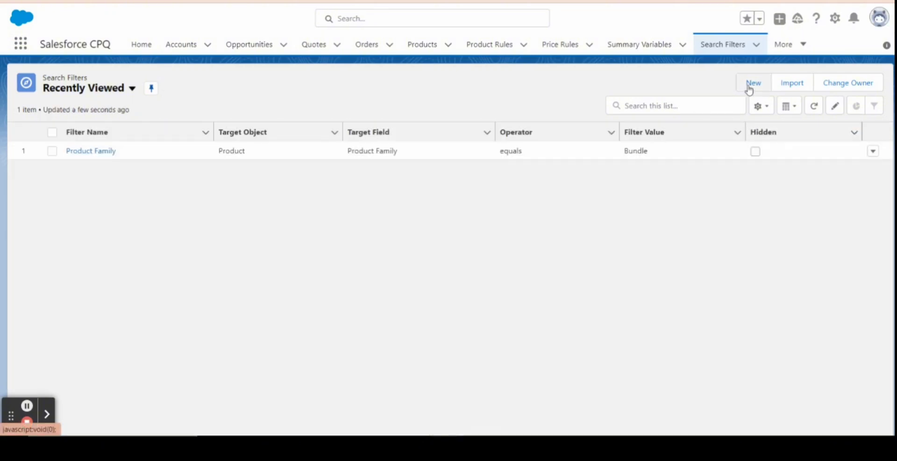
{"action": "left_click", "coordinate": [749, 88]}
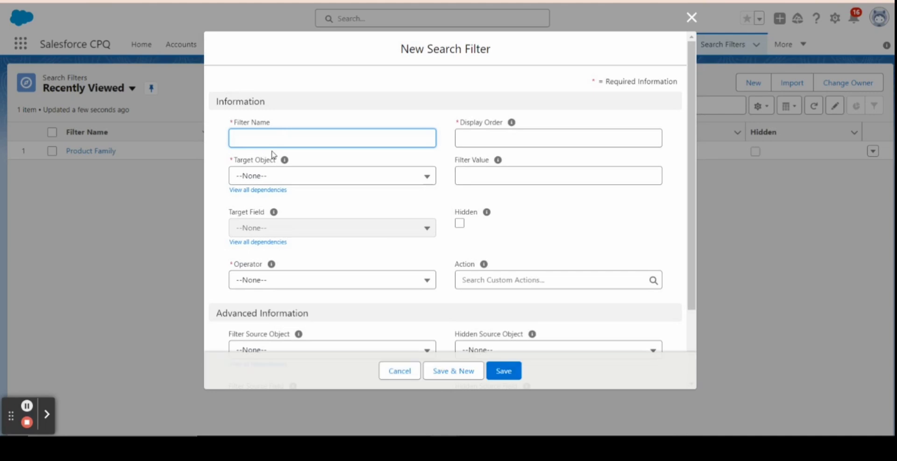
{"action": "type", "text": "Region"}
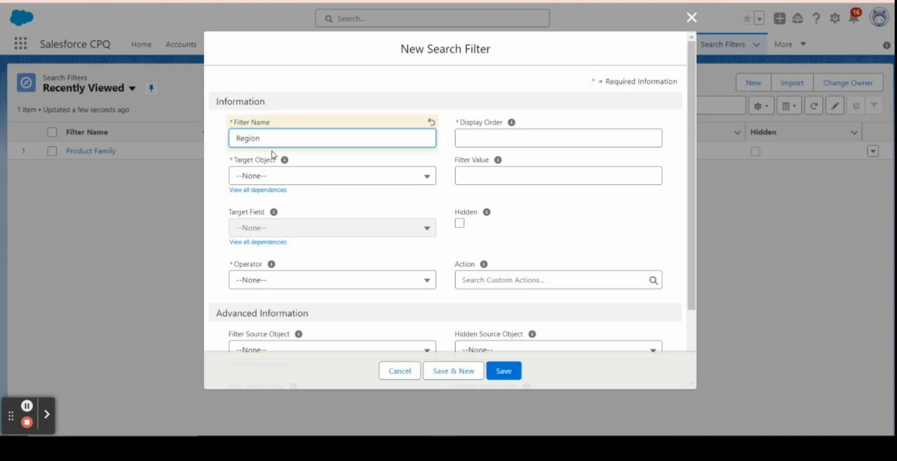
{"action": "left_click", "coordinate": [528, 137]}
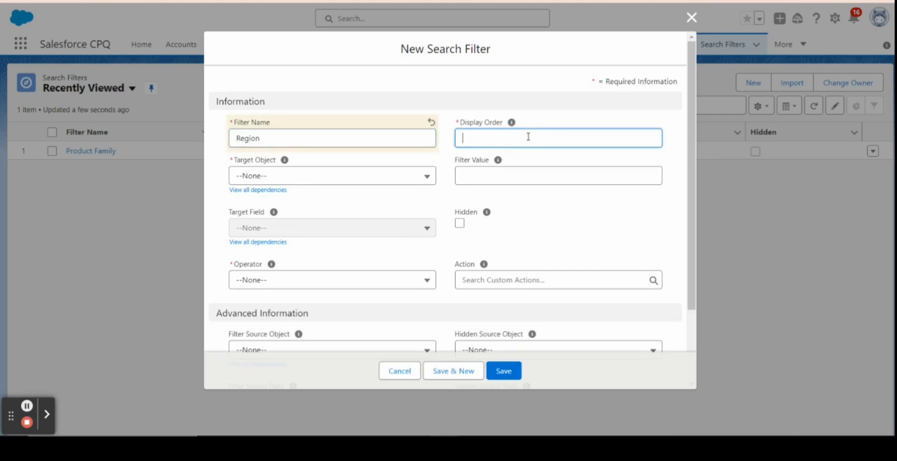
{"action": "type", "text": "2"}
Set the Region filter's target object to Product, target field to Region__c and operator to contains
{"action": "left_click", "coordinate": [360, 180]}
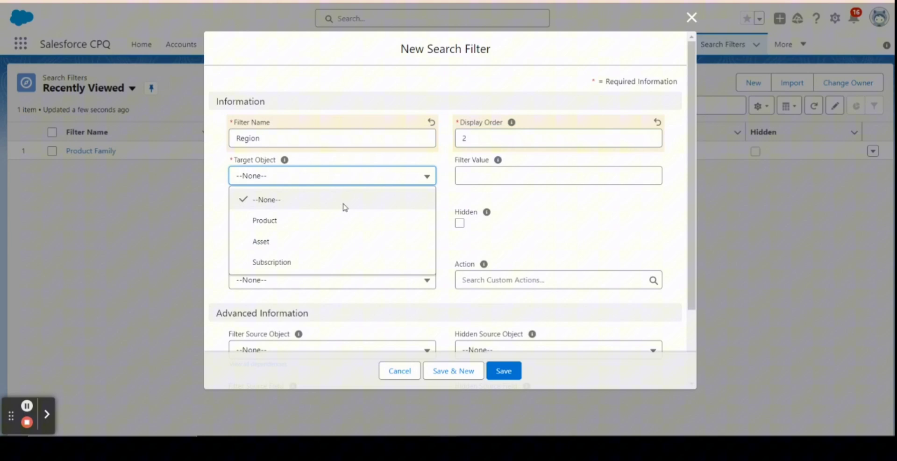
{"action": "left_click", "coordinate": [322, 221]}
{"action": "left_click", "coordinate": [304, 236]}
{"action": "left_click", "coordinate": [316, 228]}
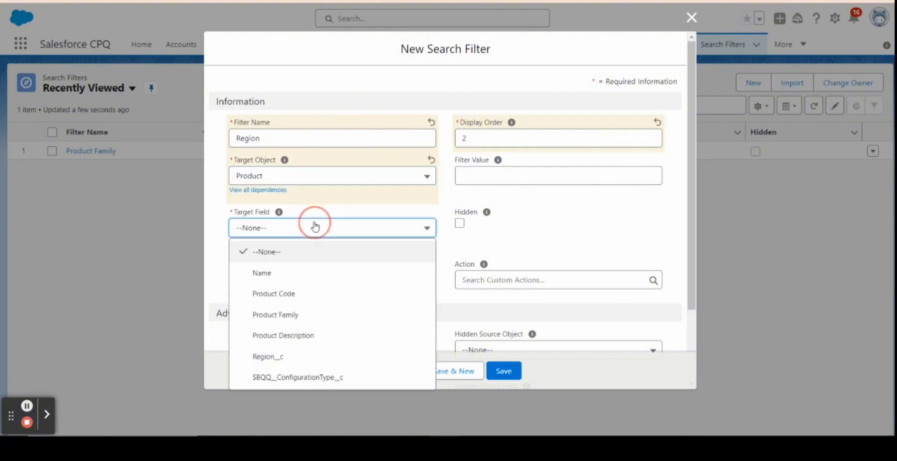
{"action": "left_click", "coordinate": [321, 358]}
{"action": "left_click", "coordinate": [331, 281]}
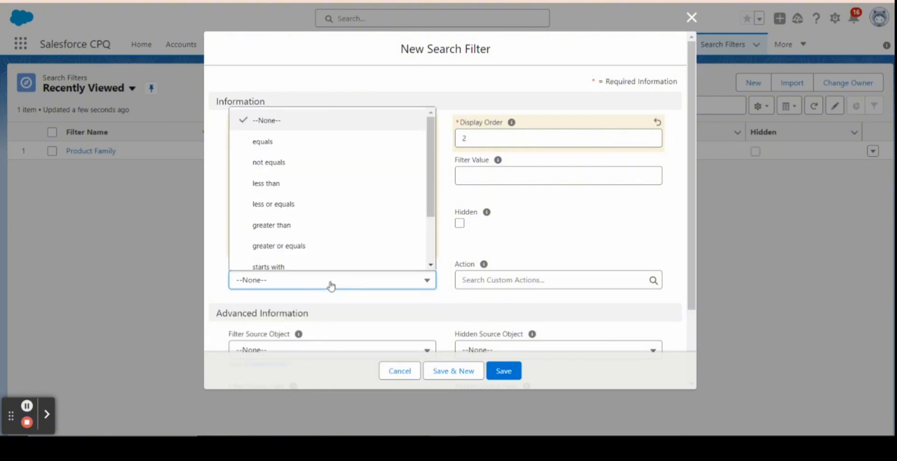
{"action": "scroll", "coordinate": [322, 248], "scroll_direction": "down", "scroll_amount": 2}
{"action": "left_click", "coordinate": [312, 238]}
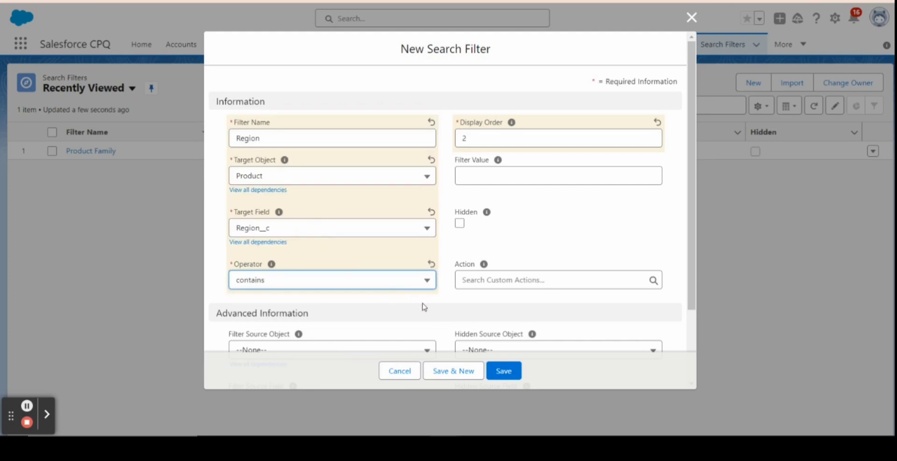
Set the Region filter's source object to Quote and check the choices offered for its filter source field
{"action": "scroll", "coordinate": [426, 306], "scroll_direction": "down", "scroll_amount": 2}
{"action": "left_click", "coordinate": [330, 260]}
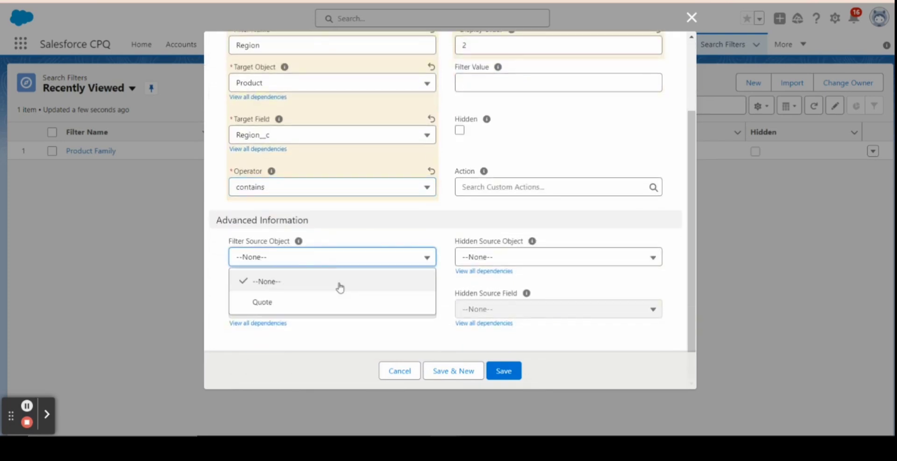
{"action": "left_click", "coordinate": [326, 308]}
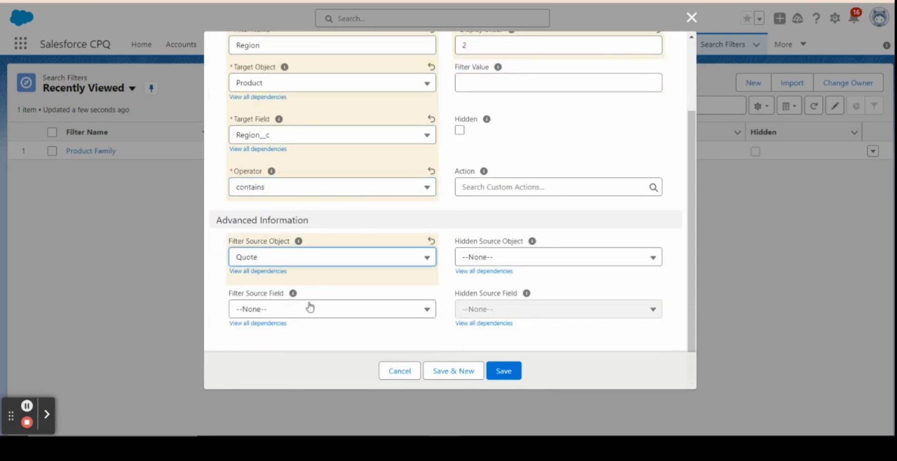
{"action": "left_click", "coordinate": [309, 307]}
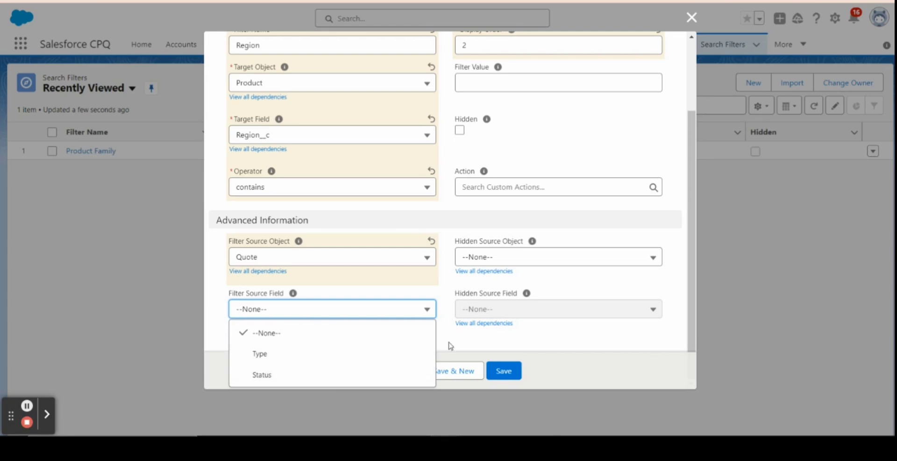
{"action": "left_click", "coordinate": [330, 312]}
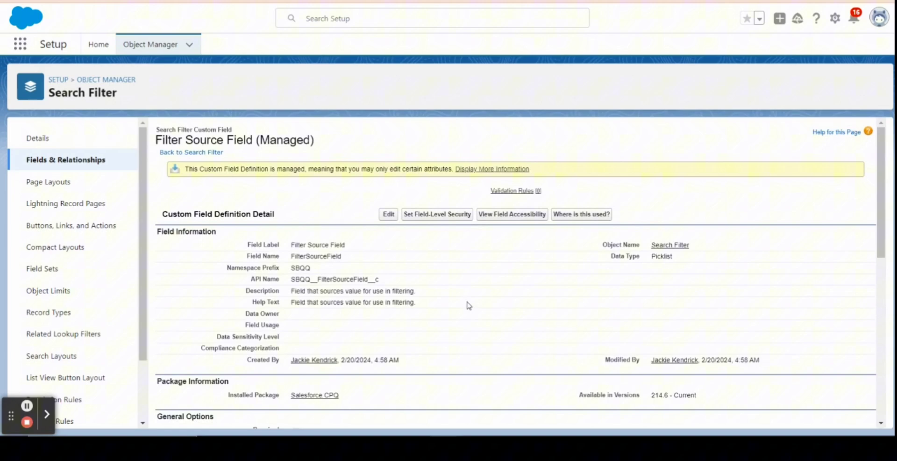
Edit the dependency of Filter Source Field on Filter Source Object to include Region__c for Quote, and save it
{"action": "scroll", "coordinate": [469, 306], "scroll_direction": "down", "scroll_amount": 2}
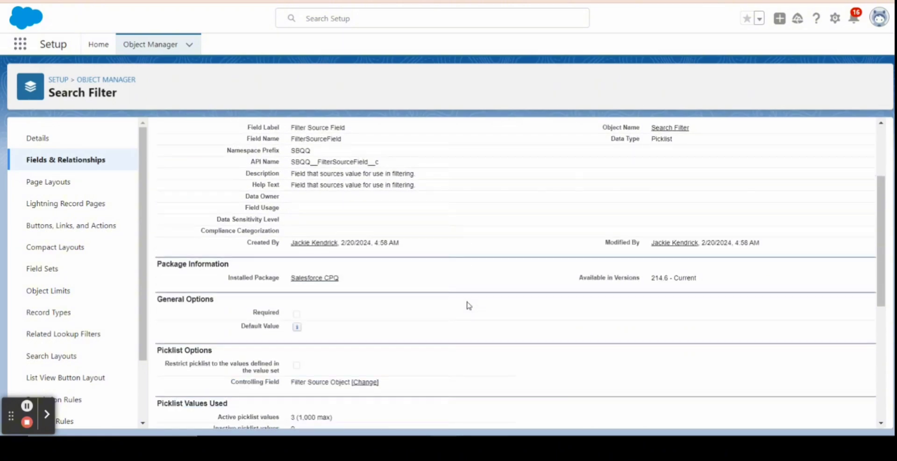
{"action": "scroll", "coordinate": [468, 305], "scroll_direction": "up", "scroll_amount": 2}
{"action": "scroll", "coordinate": [414, 322], "scroll_direction": "down", "scroll_amount": 3}
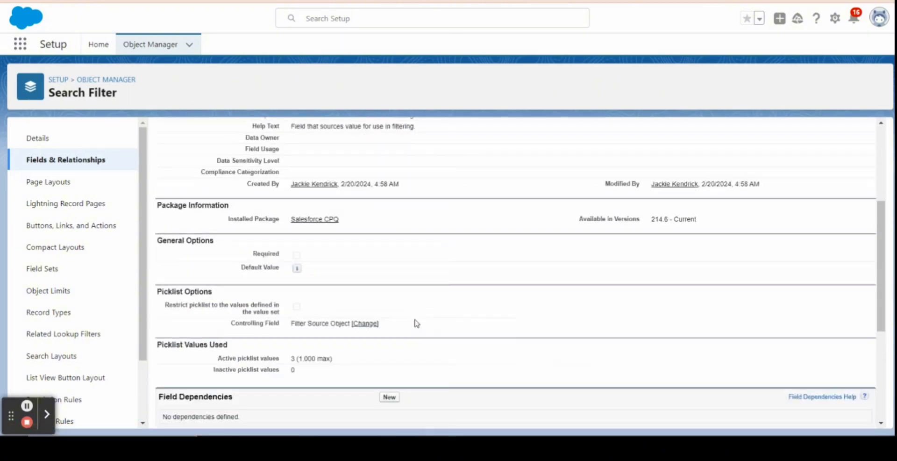
{"action": "scroll", "coordinate": [417, 323], "scroll_direction": "down", "scroll_amount": 1}
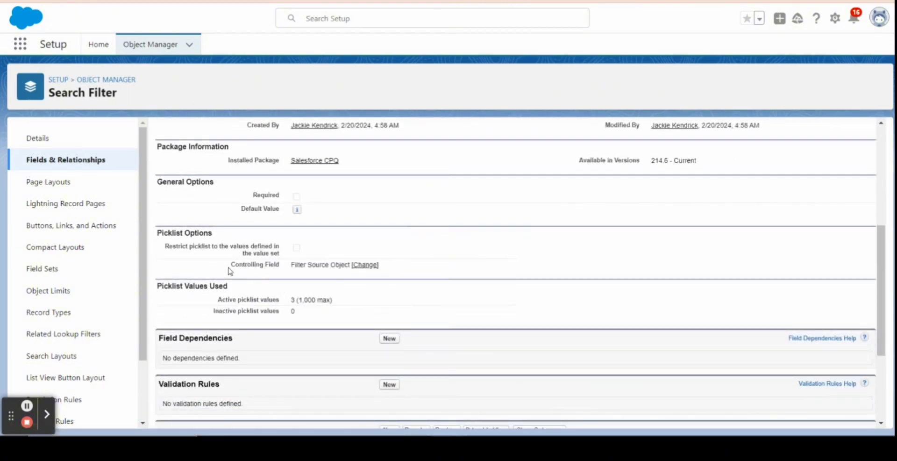
{"action": "left_click_drag", "start_coordinate": [228, 269], "coordinate": [282, 274]}
{"action": "left_click", "coordinate": [367, 266]}
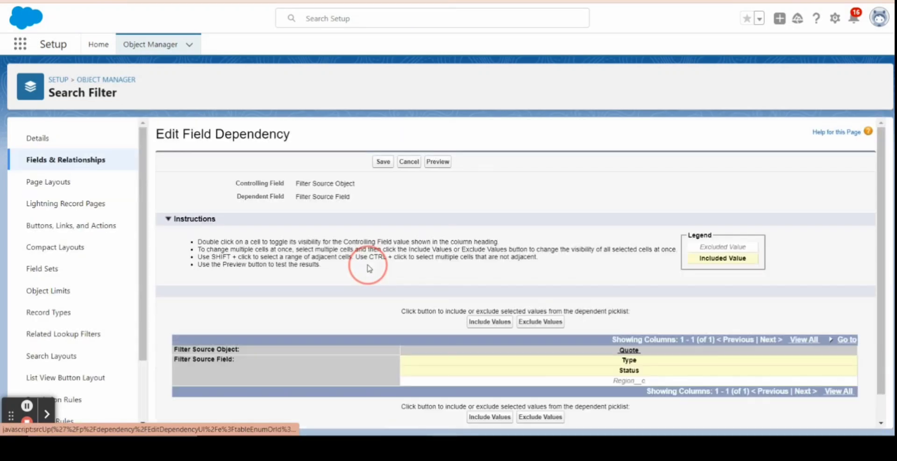
{"action": "scroll", "coordinate": [661, 363], "scroll_direction": "down", "scroll_amount": 1}
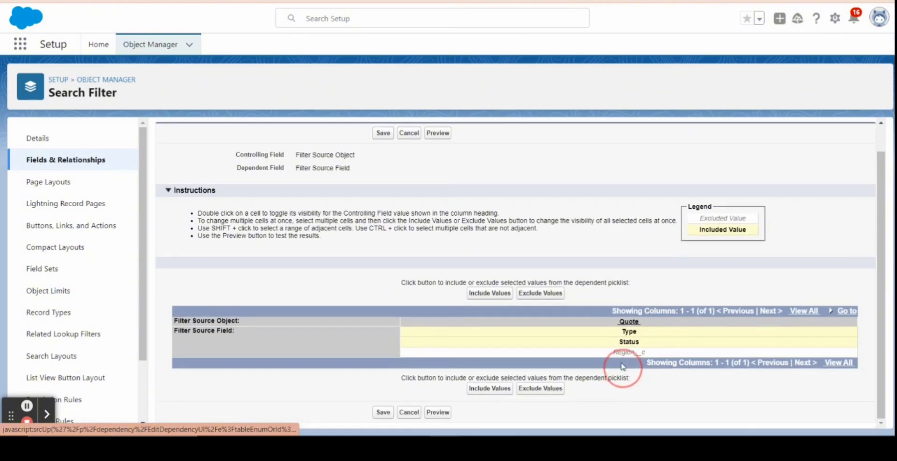
{"action": "double_click", "coordinate": [622, 355]}
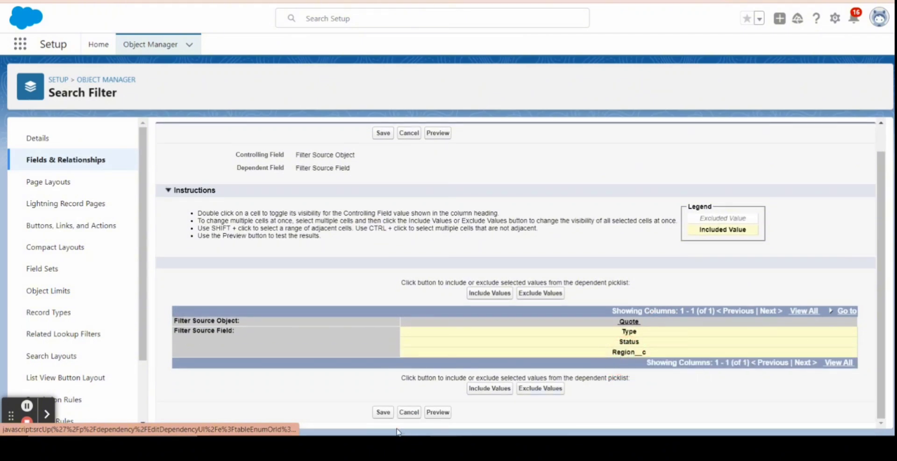
{"action": "left_click", "coordinate": [383, 413]}
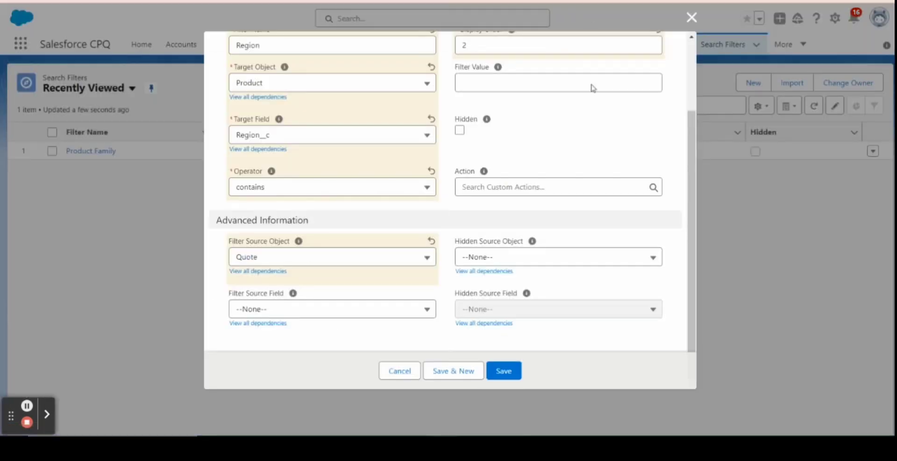
Discard the open filter draft, reload the Search Filters list, and start a new search filter named Region with display order 2
{"action": "left_click", "coordinate": [688, 21]}
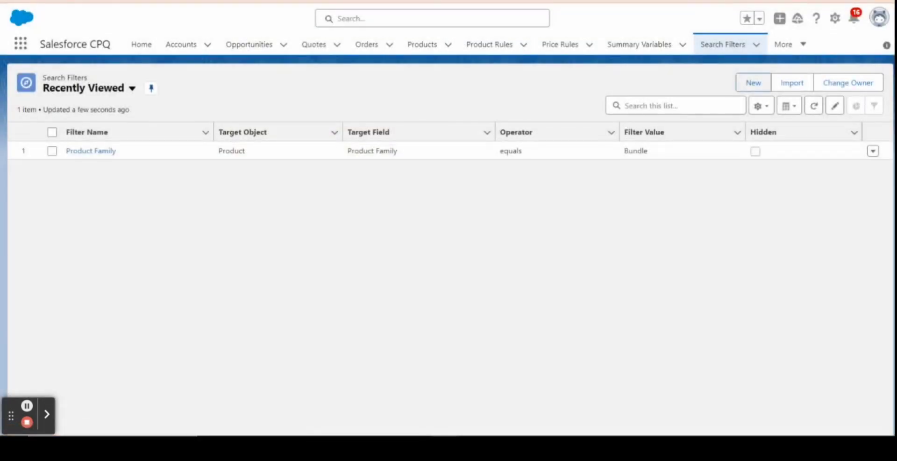
{"action": "key", "text": "F5"}
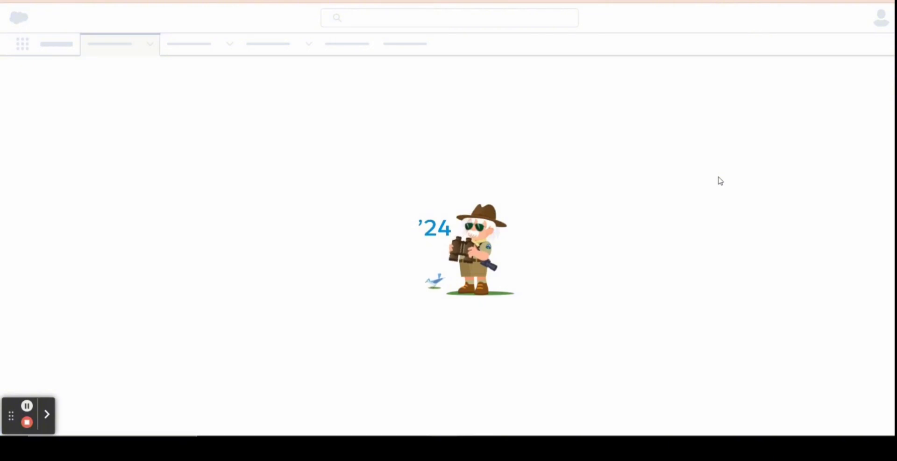
{"action": "left_click", "coordinate": [753, 85]}
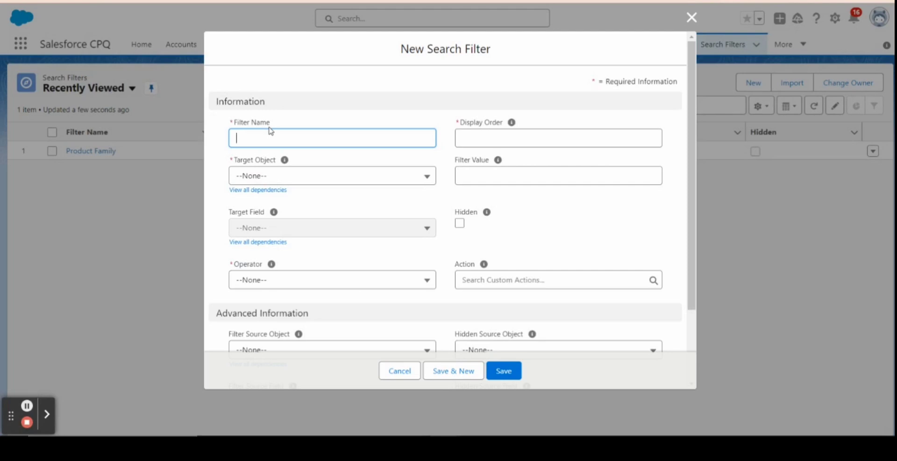
{"action": "type", "text": "Region"}
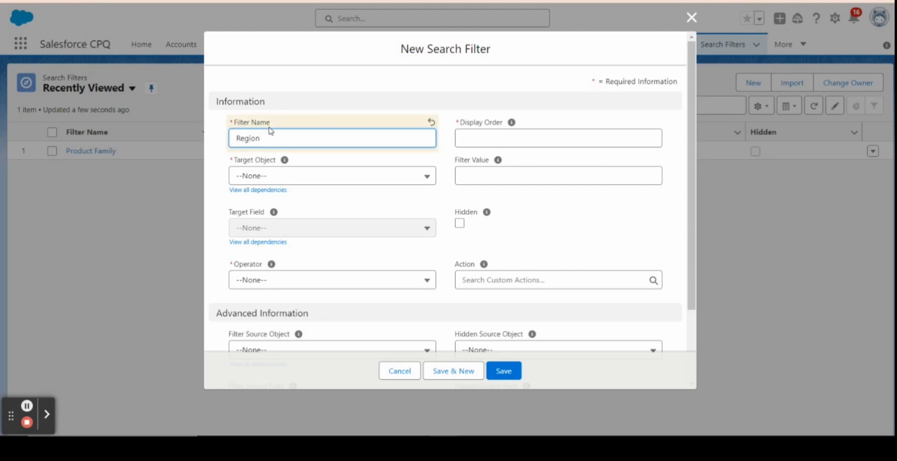
{"action": "left_click", "coordinate": [484, 136]}
{"action": "type", "text": "2"}
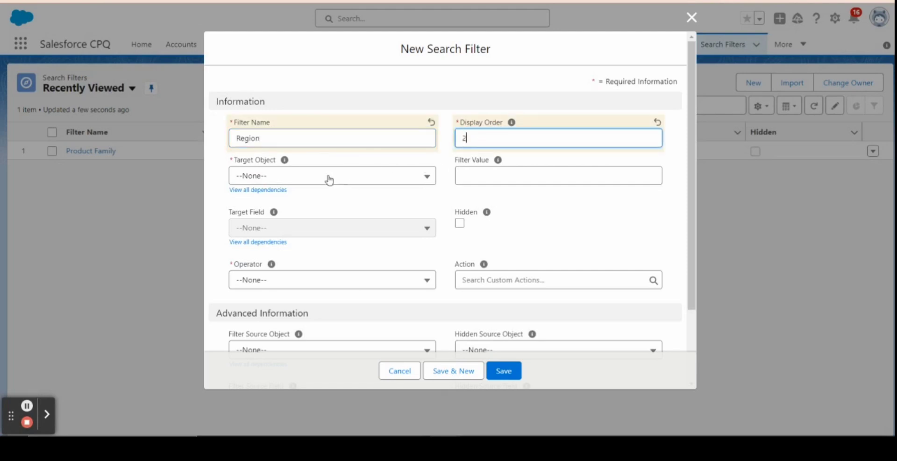
Set the new Region filter's target object to Product, target field to Region__c and operator to contains
{"action": "left_click", "coordinate": [326, 177]}
{"action": "left_click", "coordinate": [311, 227]}
{"action": "left_click", "coordinate": [304, 227]}
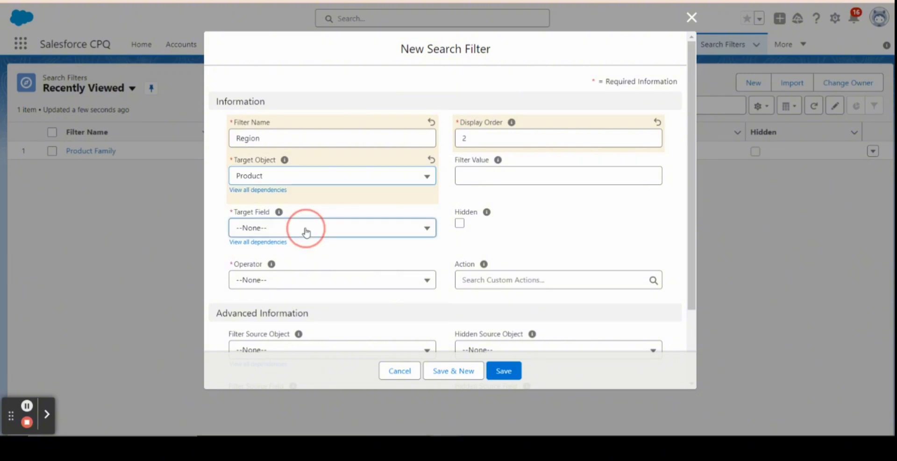
{"action": "left_click", "coordinate": [294, 364]}
{"action": "left_click", "coordinate": [286, 278]}
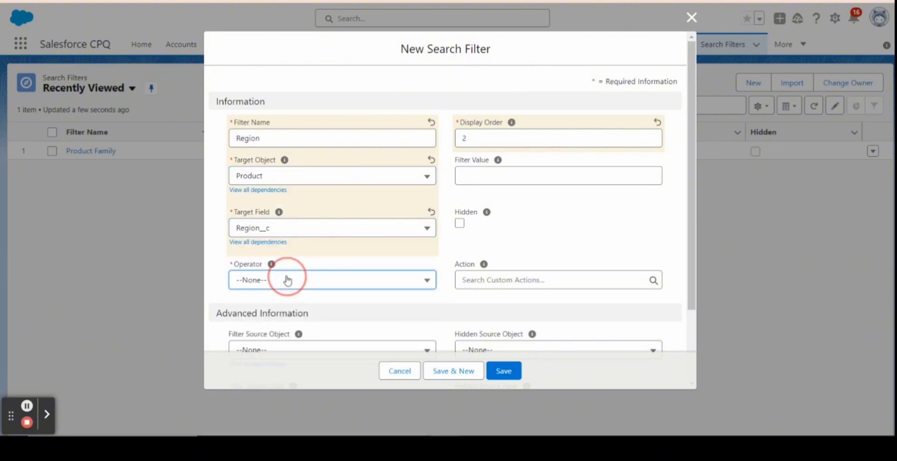
{"action": "scroll", "coordinate": [296, 248], "scroll_direction": "down", "scroll_amount": 2}
{"action": "left_click", "coordinate": [297, 238]}
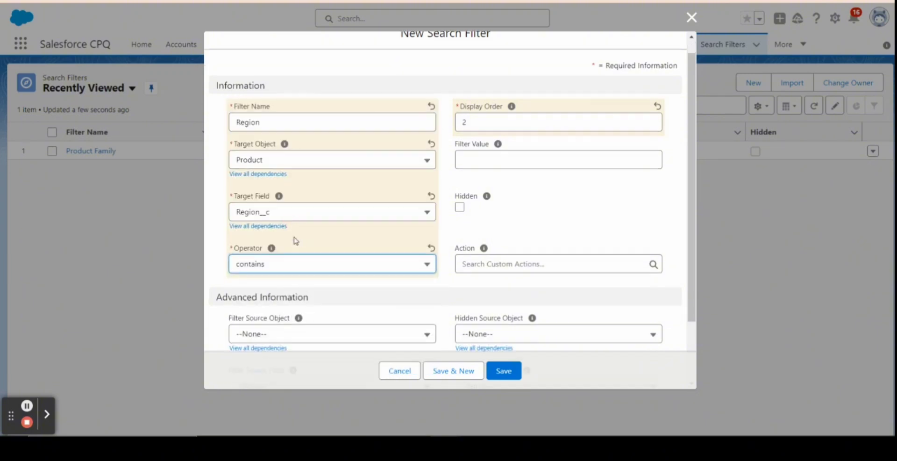
Set the Region filter's source object to Quote and filter source field to Region__c, and save the filter
{"action": "scroll", "coordinate": [299, 247], "scroll_direction": "down", "scroll_amount": 3}
{"action": "left_click", "coordinate": [304, 257]}
{"action": "left_click", "coordinate": [301, 302]}
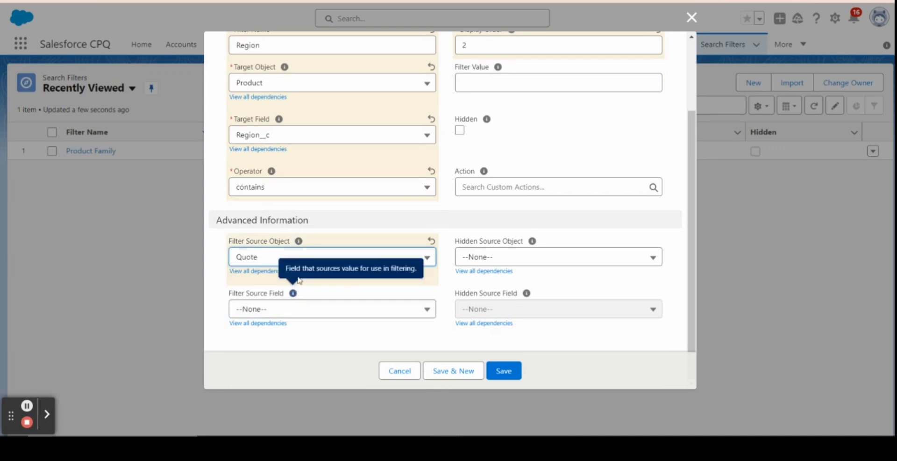
{"action": "left_click", "coordinate": [304, 309]}
{"action": "left_click", "coordinate": [287, 398]}
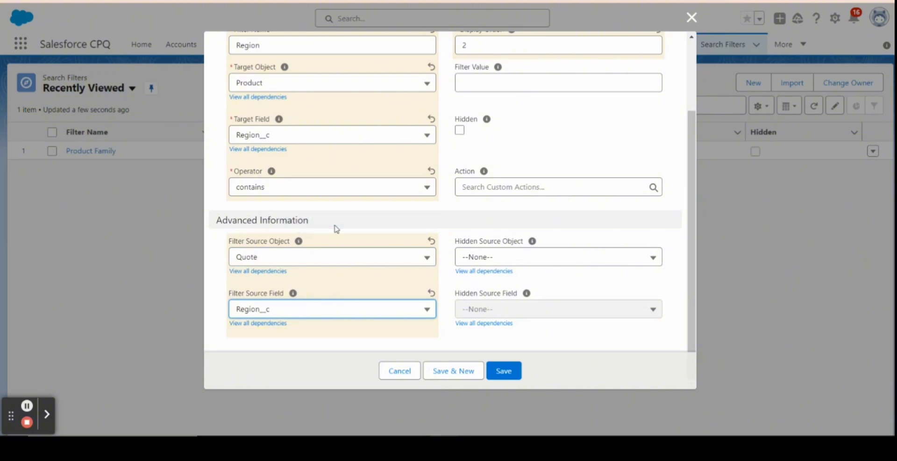
{"action": "scroll", "coordinate": [332, 226], "scroll_direction": "up", "scroll_amount": 3}
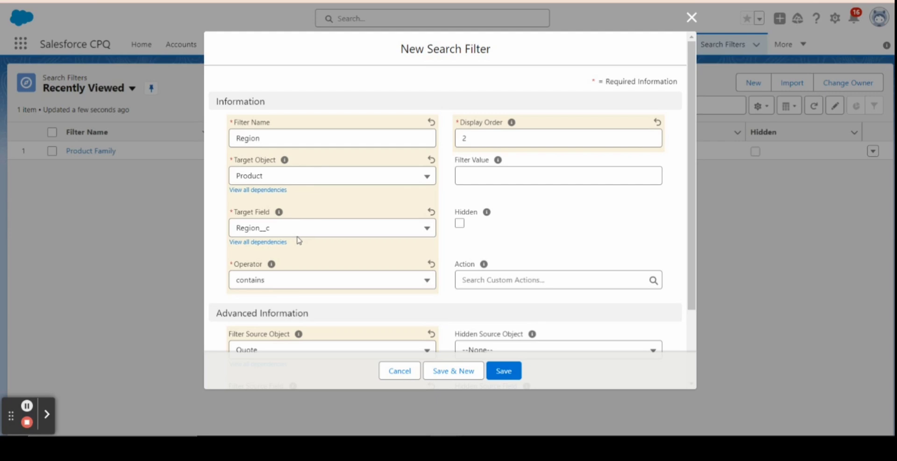
{"action": "scroll", "coordinate": [298, 239], "scroll_direction": "down", "scroll_amount": 2}
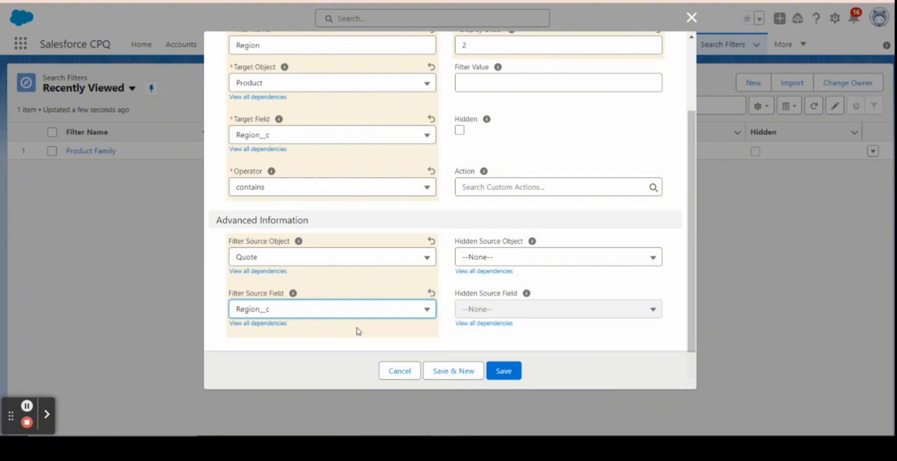
{"action": "left_click", "coordinate": [502, 371]}
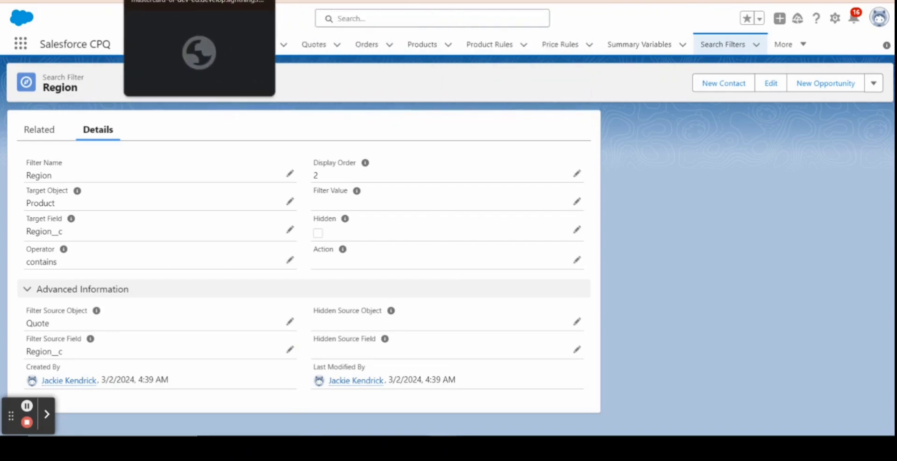
Switch to the draft quote's record, open its Region field for editing and check the choices offered
{"action": "left_click", "coordinate": [159, 1]}
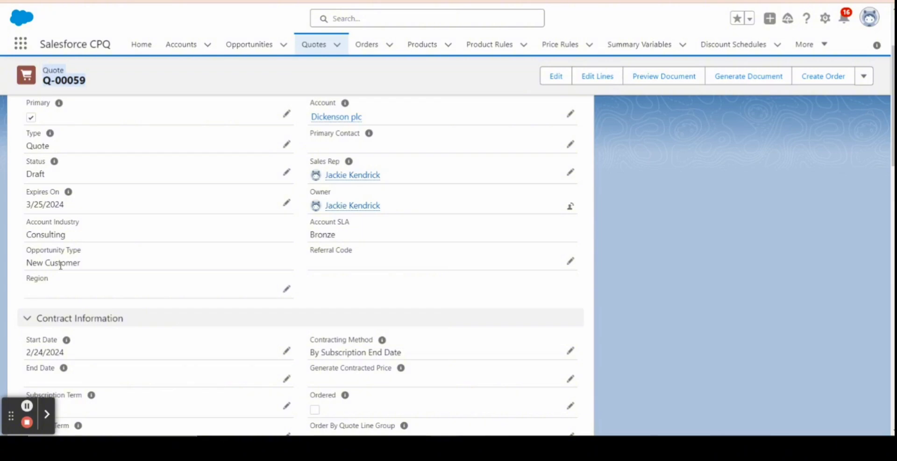
{"action": "left_click_drag", "start_coordinate": [24, 277], "coordinate": [51, 284]}
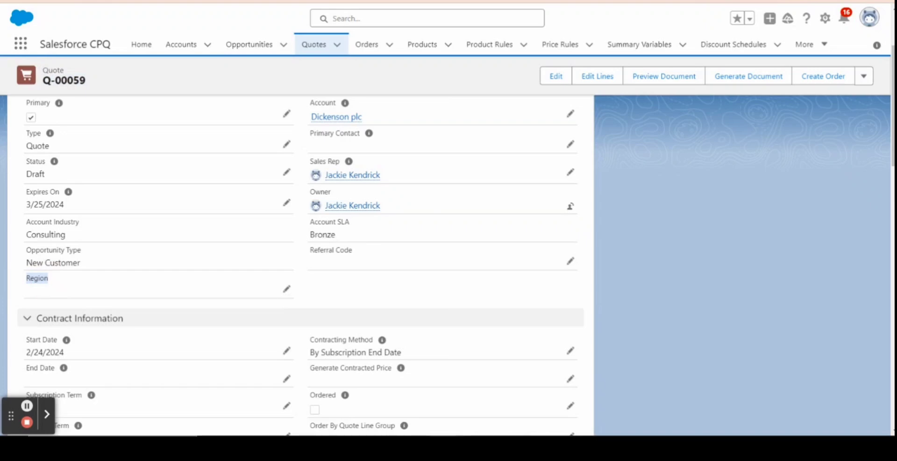
{"action": "left_click", "coordinate": [286, 289]}
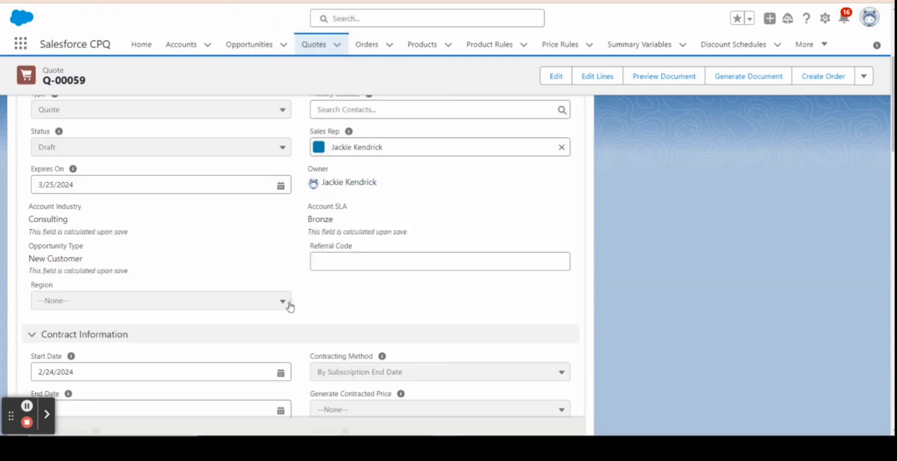
{"action": "left_click", "coordinate": [287, 304]}
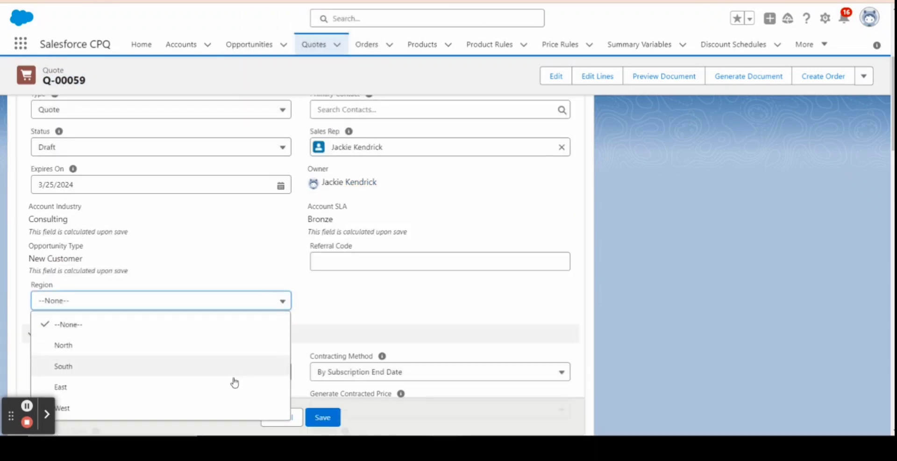
{"action": "scroll", "coordinate": [224, 397], "scroll_direction": "down", "scroll_amount": 1}
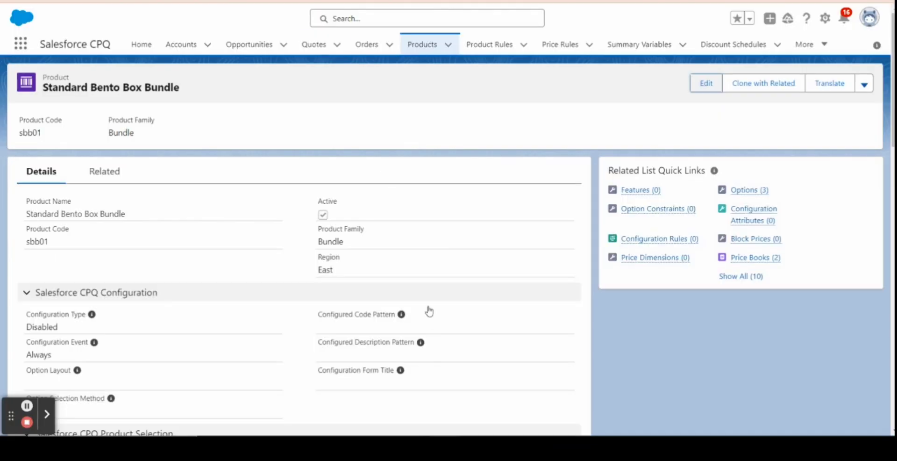
Open the Standard Bento Box Bundle product for editing and check its available and chosen regions
{"action": "left_click", "coordinate": [706, 84]}
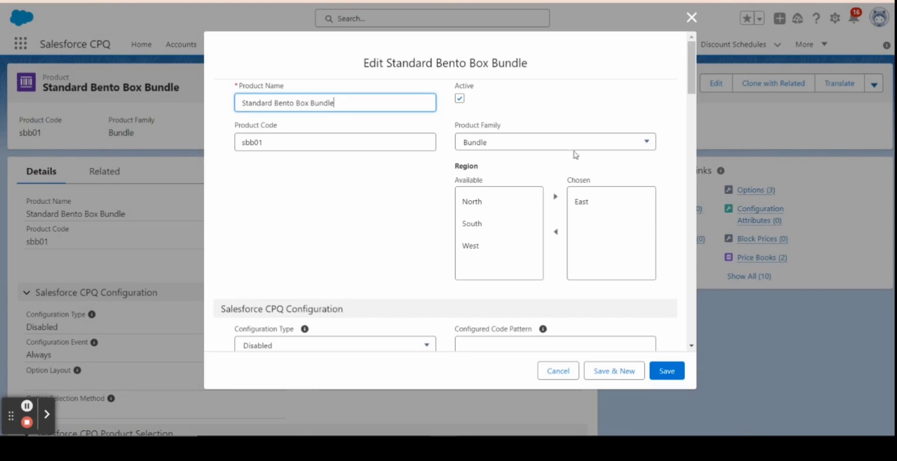
{"action": "scroll", "coordinate": [578, 148], "scroll_direction": "down", "scroll_amount": 3}
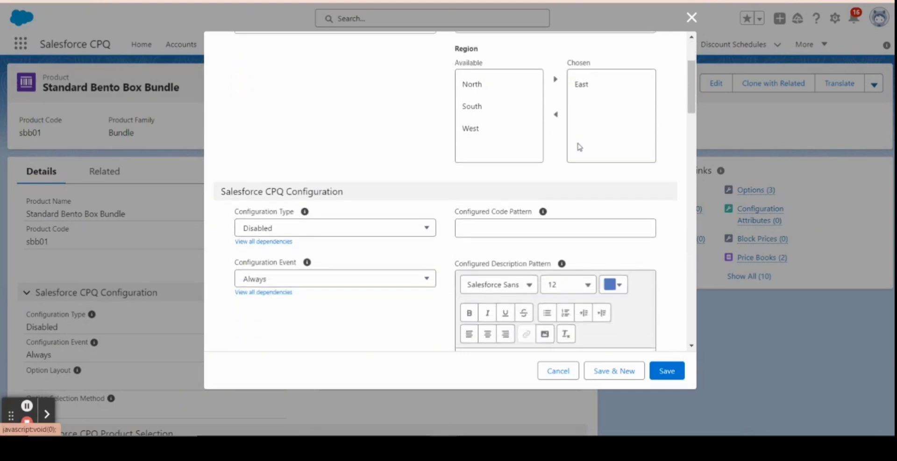
{"action": "scroll", "coordinate": [576, 147], "scroll_direction": "up", "scroll_amount": 3}
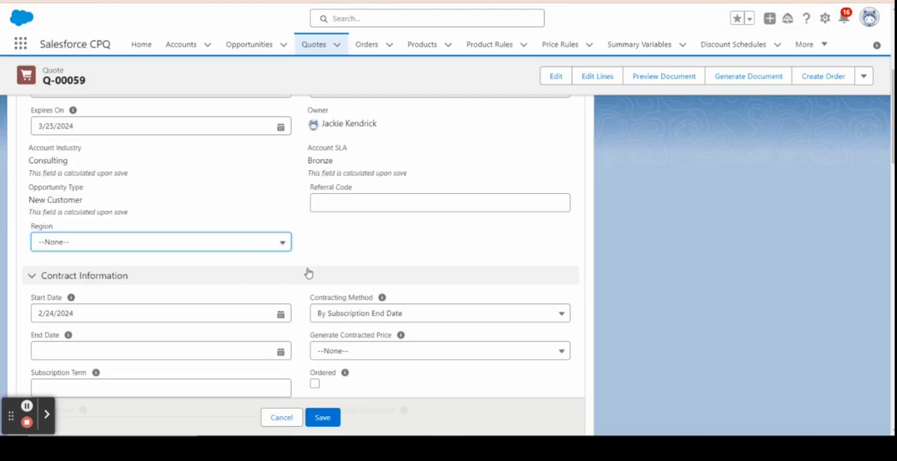
Set the quote's Region to West and save the quote
{"action": "left_click", "coordinate": [246, 242]}
{"action": "left_click", "coordinate": [225, 349]}
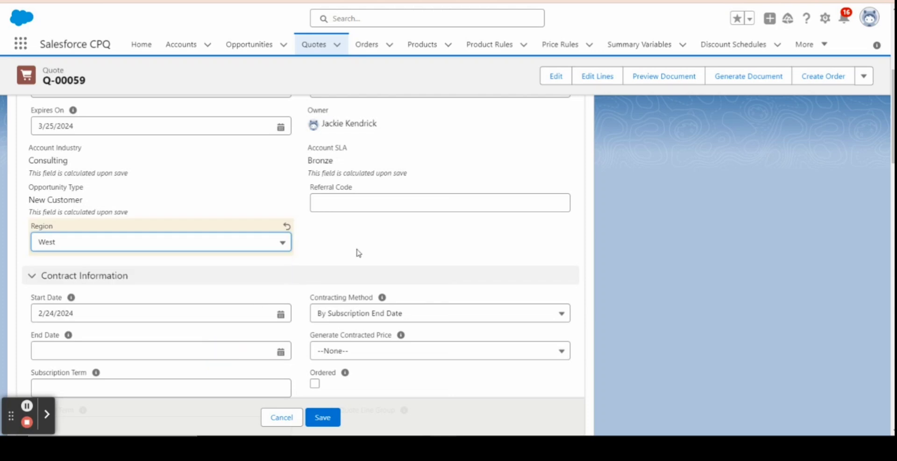
{"action": "left_click", "coordinate": [324, 418]}
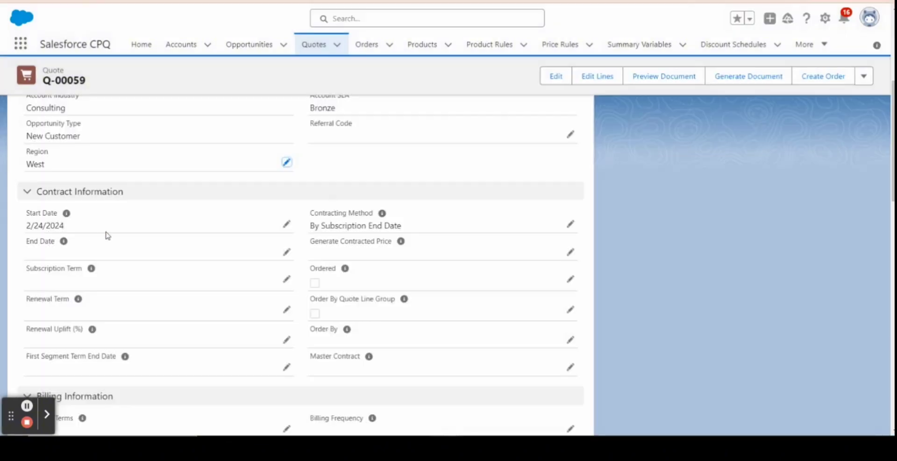
{"action": "scroll", "coordinate": [60, 201], "scroll_direction": "up", "scroll_amount": 1}
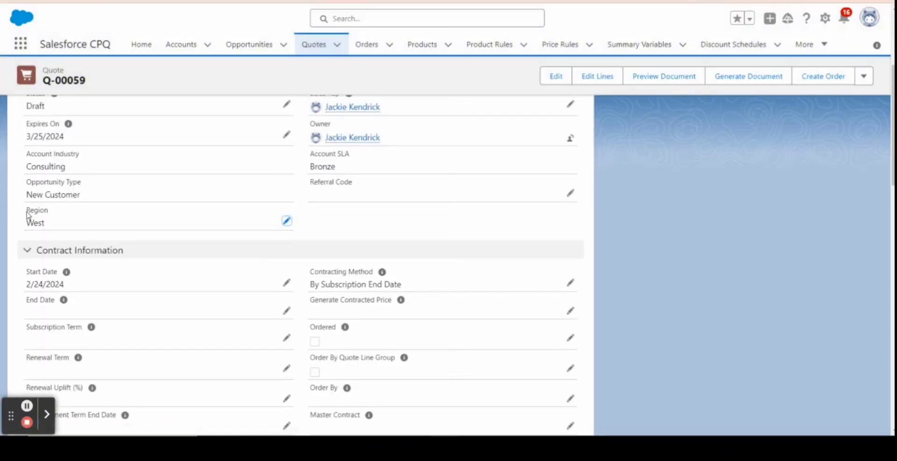
{"action": "left_click_drag", "start_coordinate": [27, 215], "coordinate": [49, 218]}
{"action": "scroll", "coordinate": [53, 220], "scroll_direction": "up", "scroll_amount": 2}
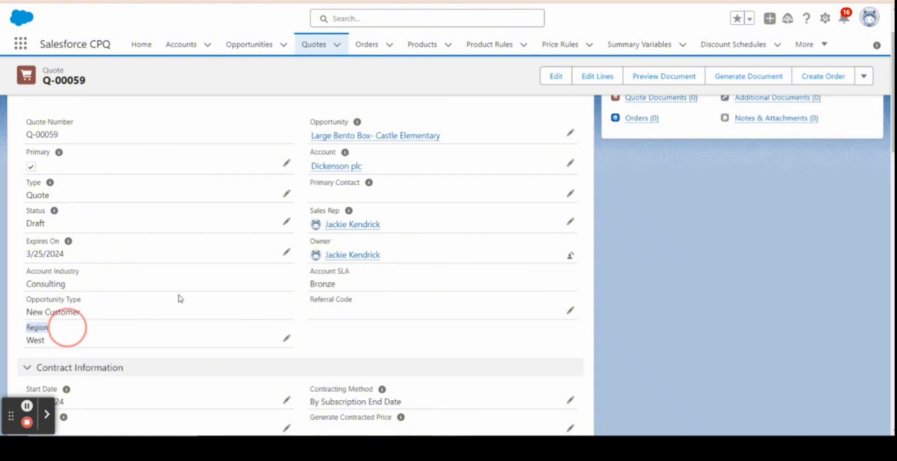
Open product selection from the quote's line editor to check which products the West region offers, and return to the quote record
{"action": "left_click", "coordinate": [593, 78]}
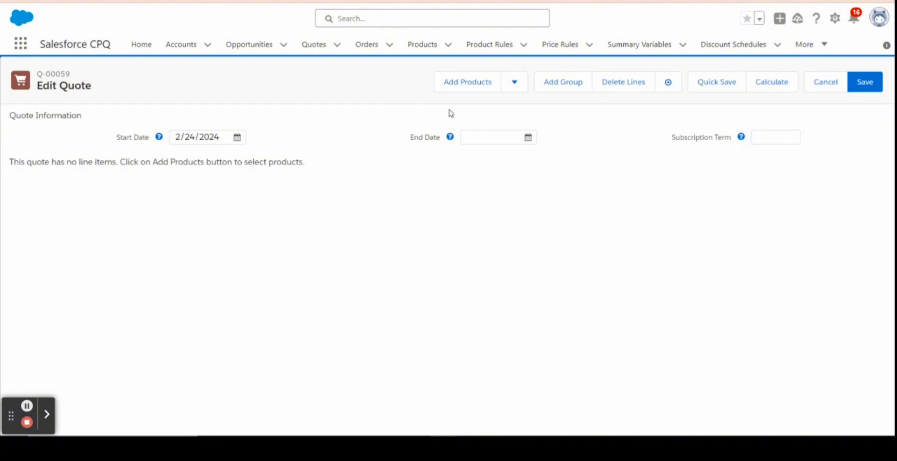
{"action": "left_click", "coordinate": [453, 88]}
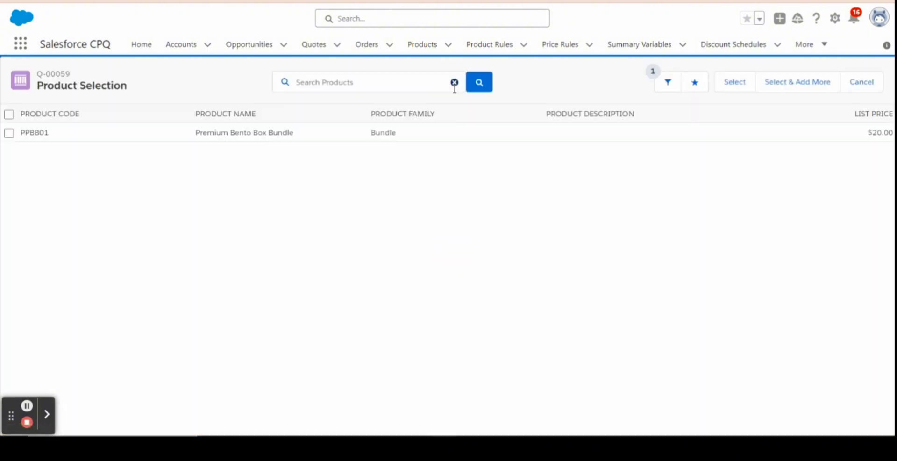
{"action": "left_click_drag", "start_coordinate": [196, 132], "coordinate": [315, 141]}
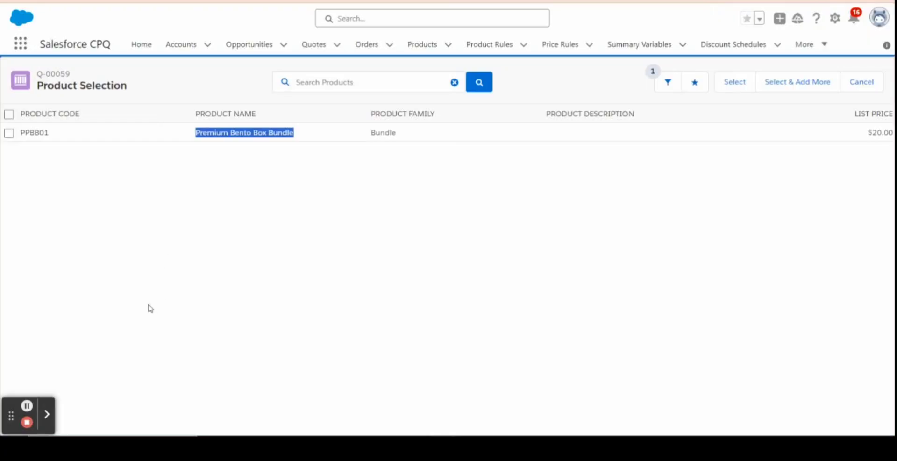
{"action": "left_click", "coordinate": [864, 87]}
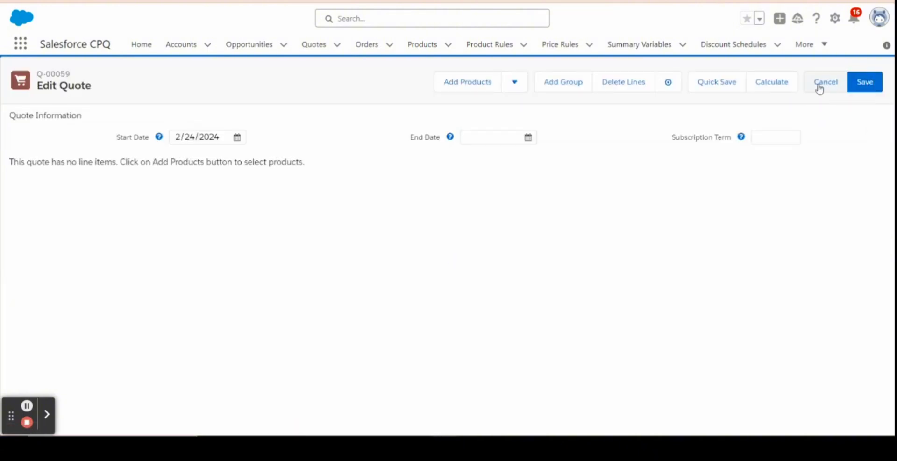
{"action": "left_click", "coordinate": [861, 88]}
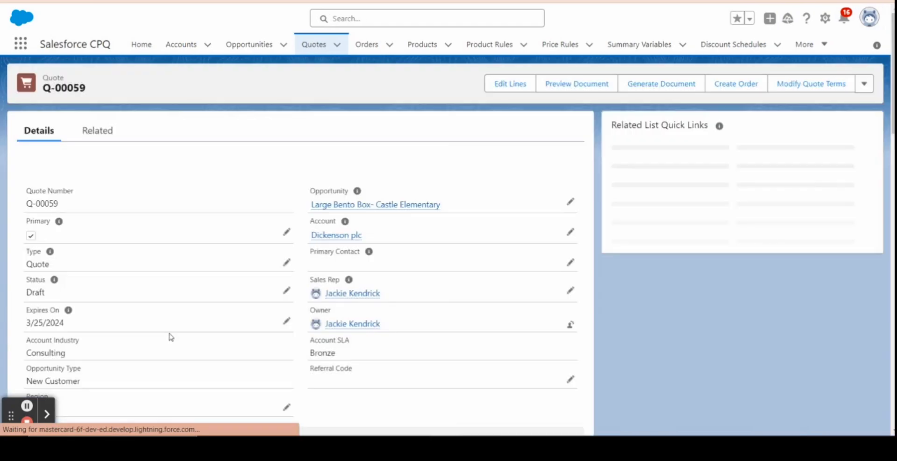
Change the quote's Region to East and save the quote
{"action": "scroll", "coordinate": [250, 316], "scroll_direction": "down", "scroll_amount": 3}
{"action": "left_click", "coordinate": [286, 230]}
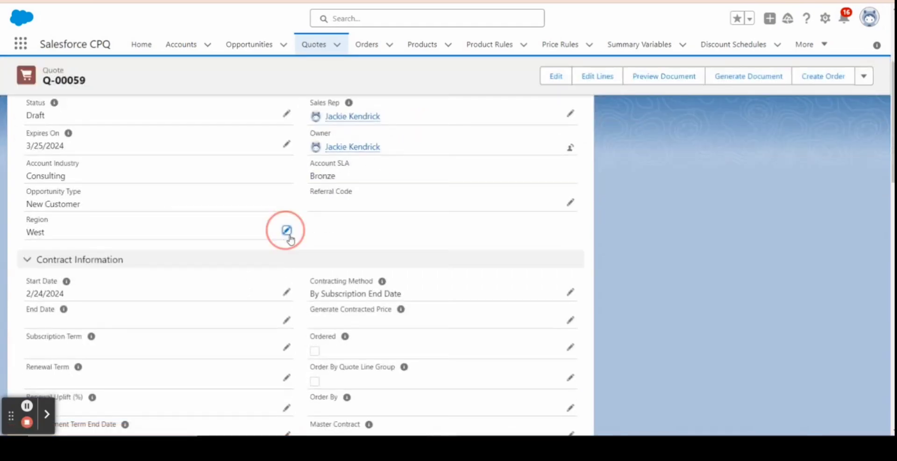
{"action": "left_click", "coordinate": [282, 250]}
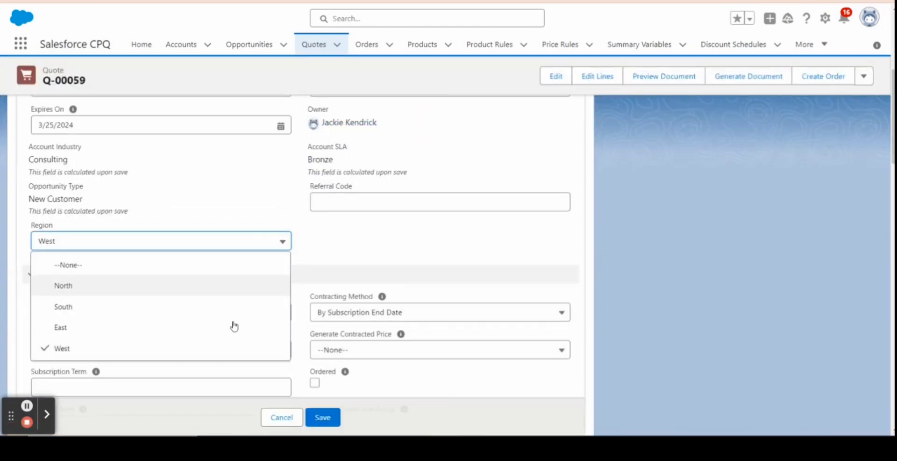
{"action": "left_click", "coordinate": [226, 327]}
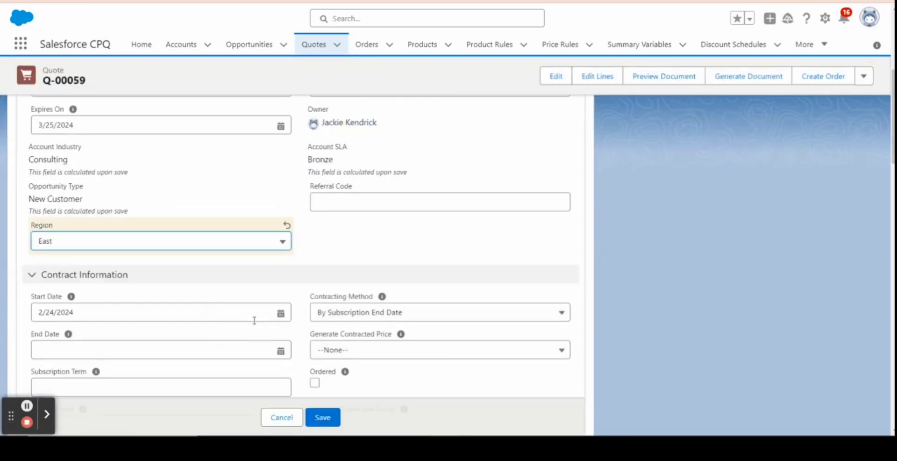
{"action": "left_click", "coordinate": [323, 418]}
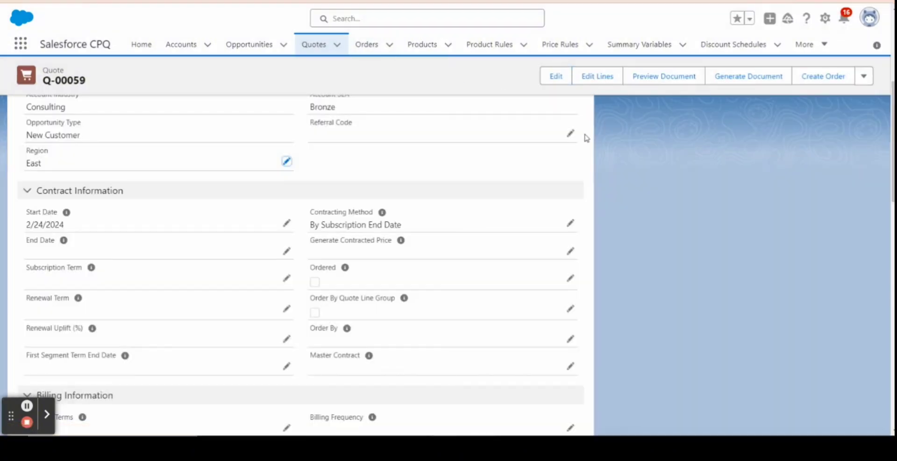
Open product selection from the quote's line editor to check which products the East region offers
{"action": "left_click", "coordinate": [602, 80]}
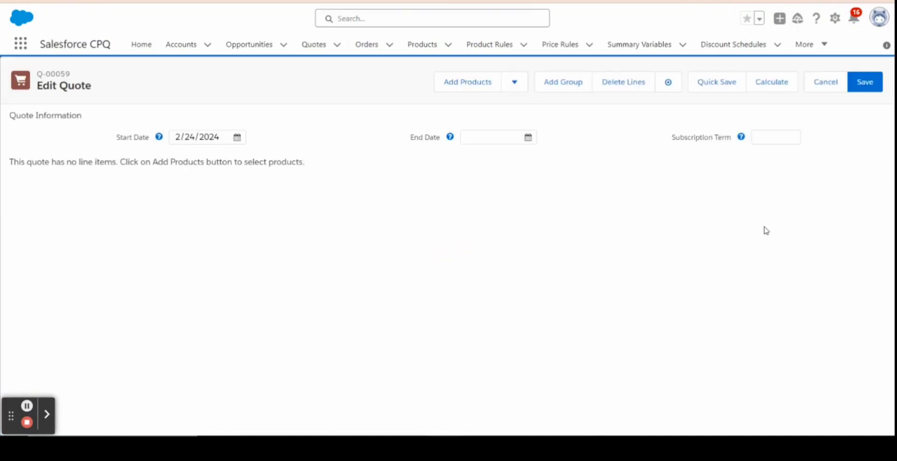
{"action": "left_click", "coordinate": [462, 84]}
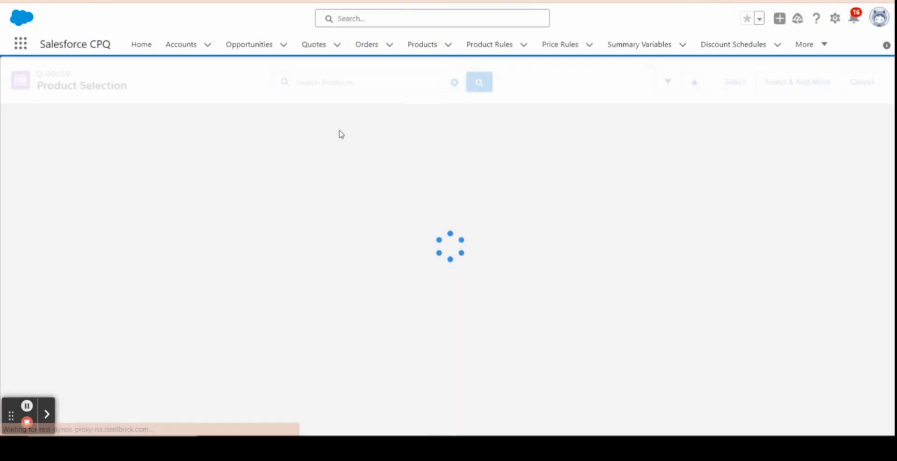
{"action": "left_click_drag", "start_coordinate": [188, 131], "coordinate": [335, 134]}
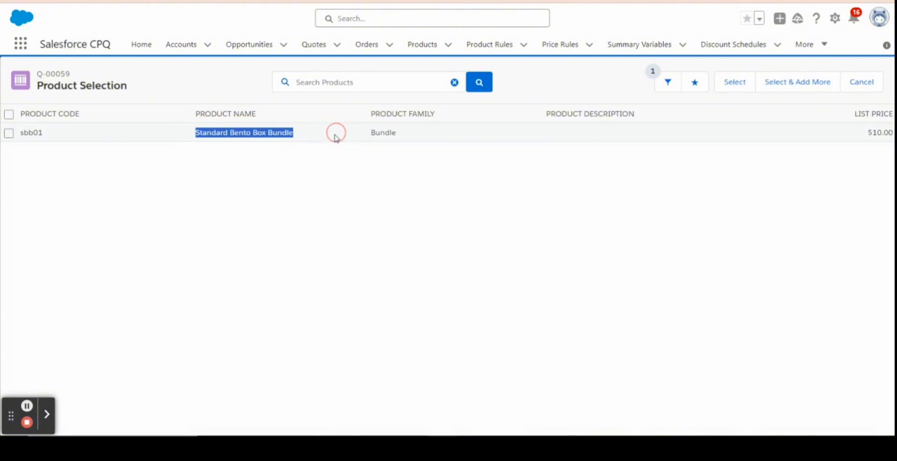